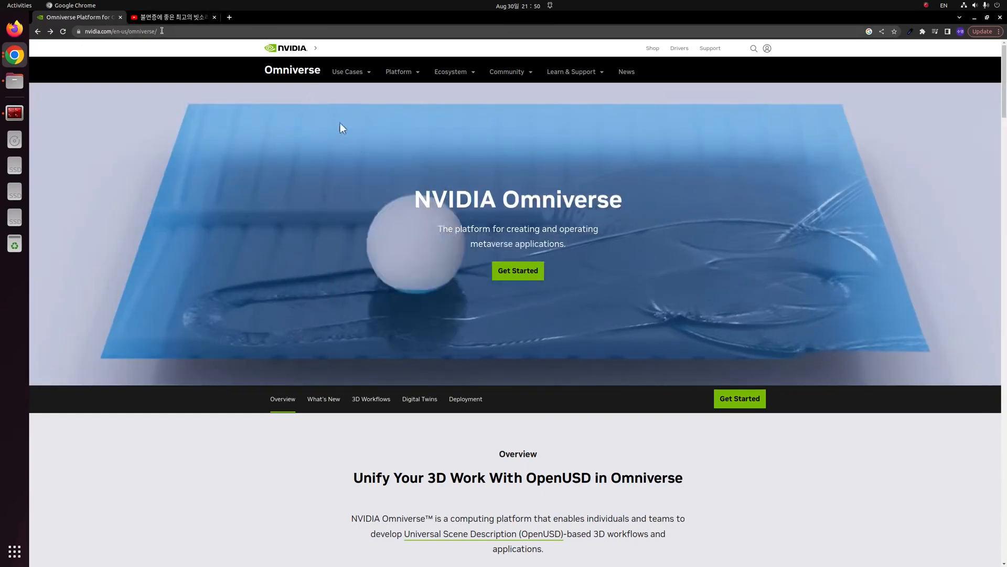
Select the web address of the NVIDIA Omniverse overview page in Chrome's address bar
left_click(143, 33)
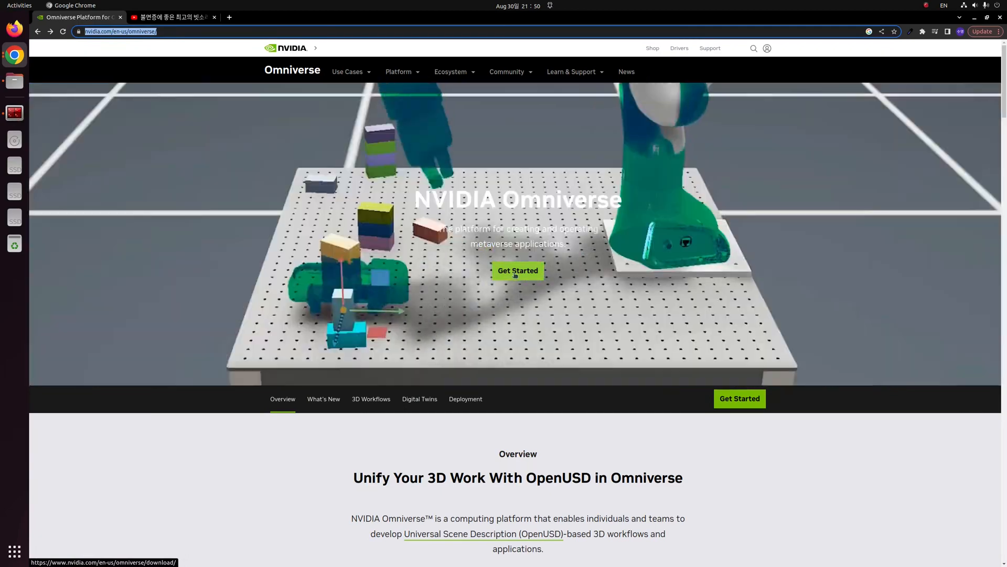
From Get Started, choose Download Free under the Standard licence to reach Register to Download
left_click(516, 271)
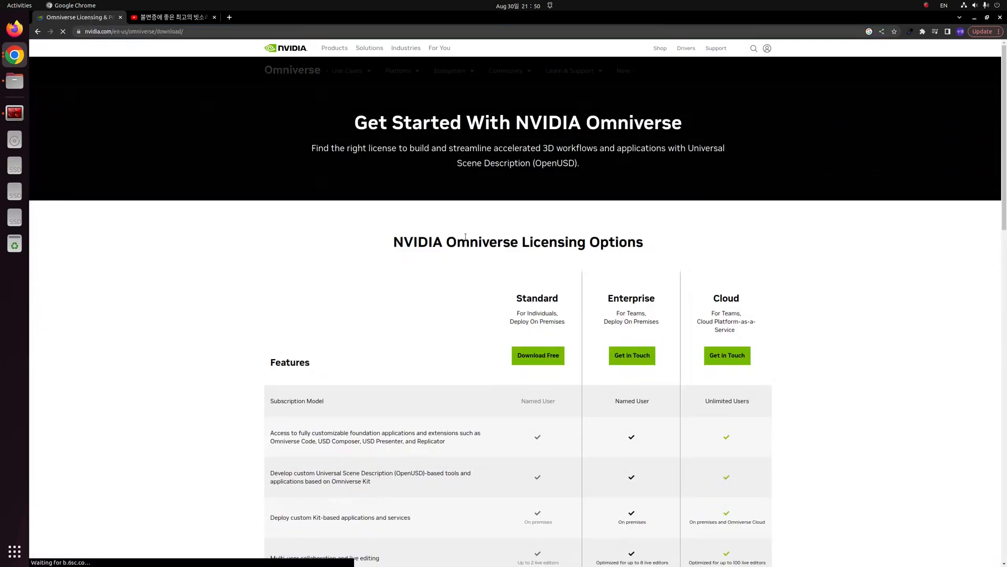
scroll(533, 236, "down", 3)
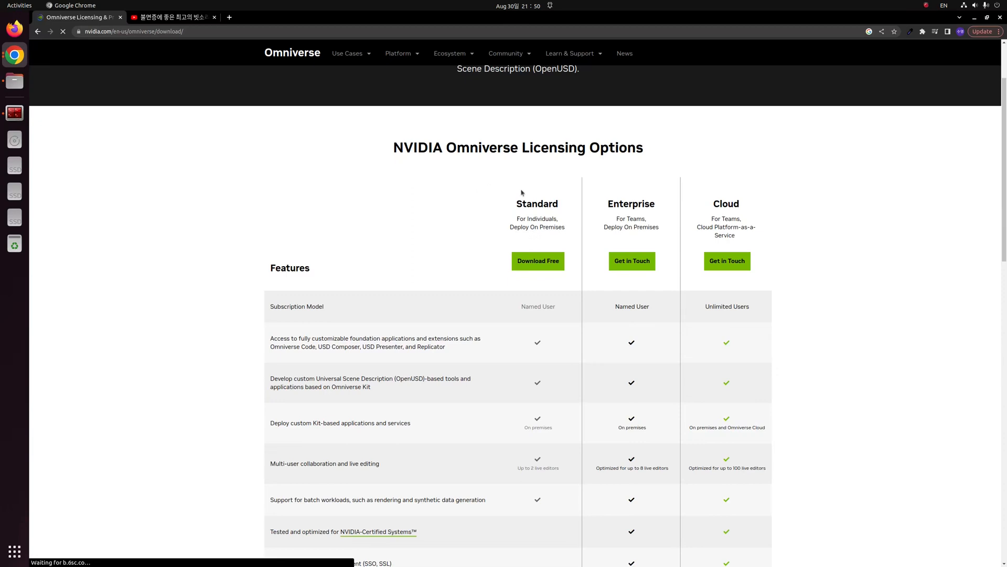
double_click(535, 204)
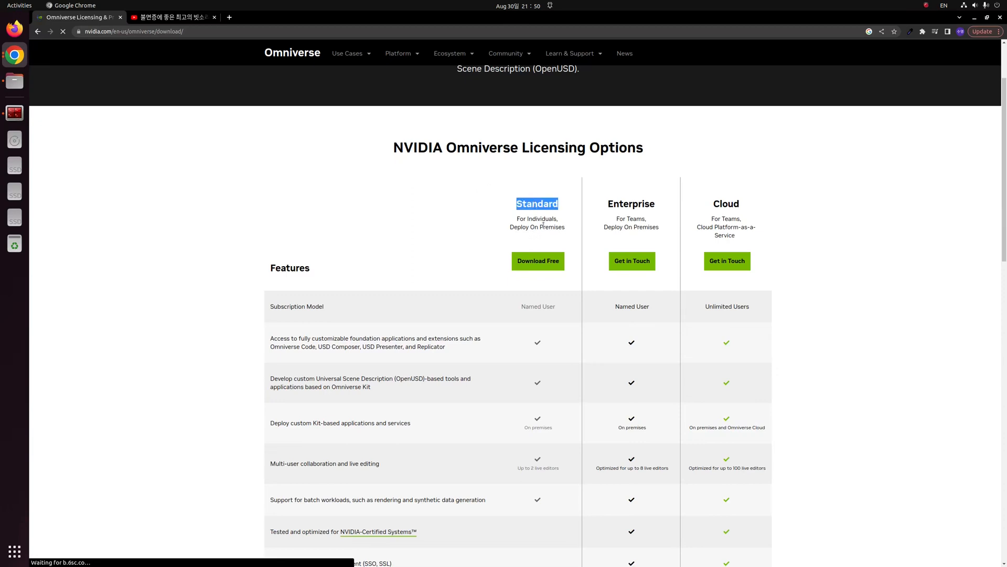
left_click(542, 228)
left_click(540, 265)
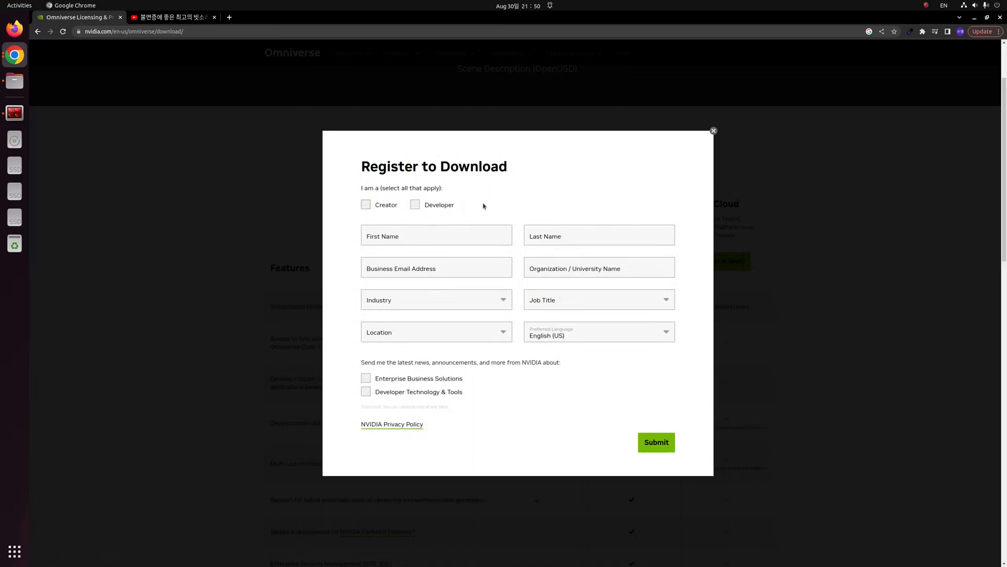
Mark the registrant as Developer, autofill name and organisation, and enter the business e-mail
left_click(415, 204)
left_click(435, 240)
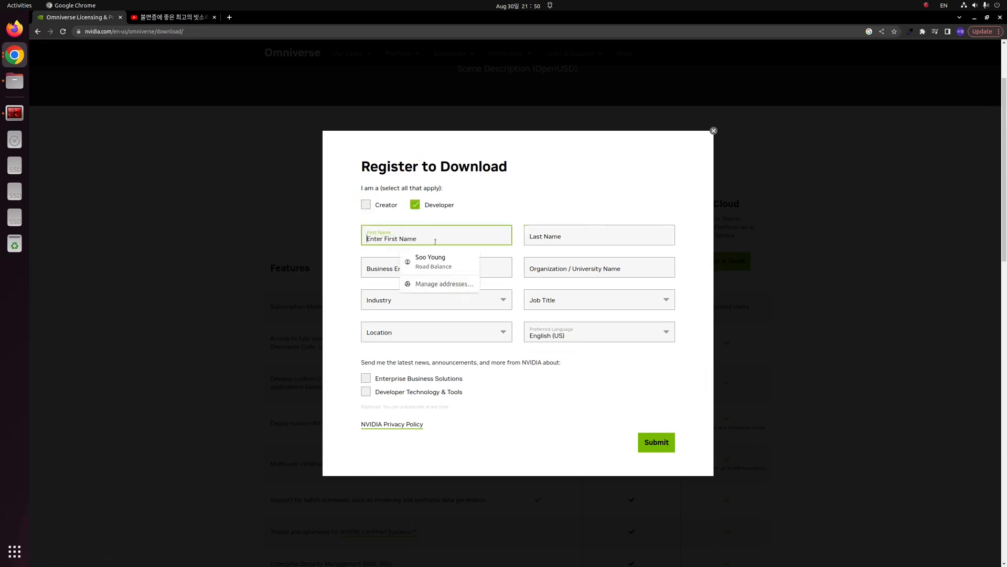
left_click(430, 260)
left_click(412, 271)
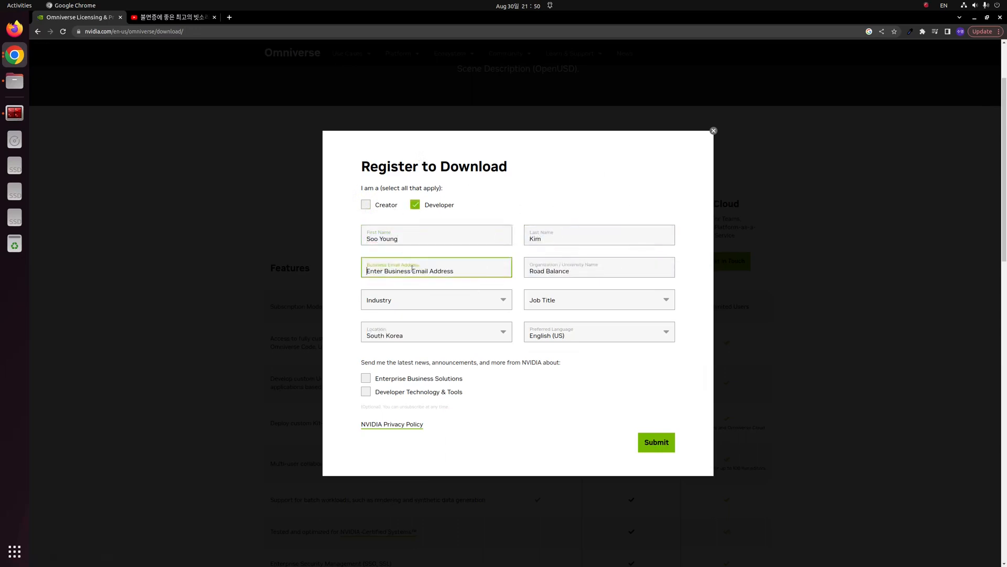
type("tge")
type(".om")
type(".com")
Choose Aerospace industry and CEO job title, and opt into Developer Technology & Tools news
left_click(432, 299)
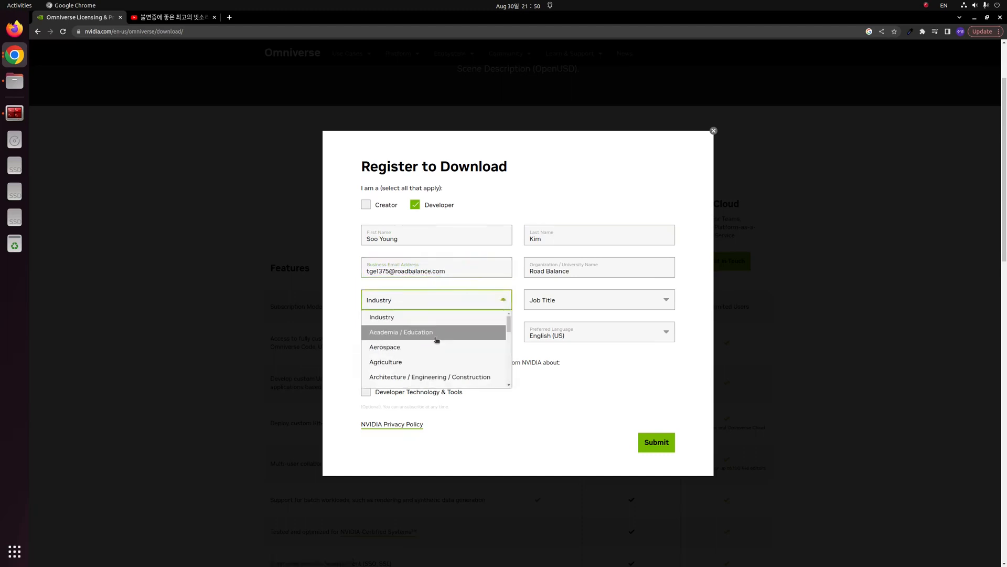
scroll(439, 340, "down", 6)
scroll(438, 340, "up", 6)
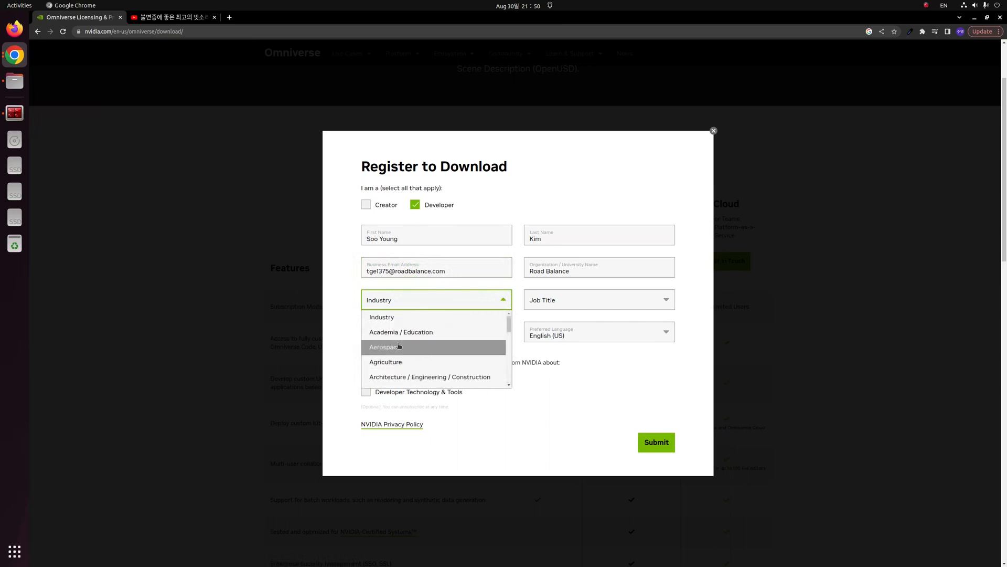
scroll(399, 346, "down", 6)
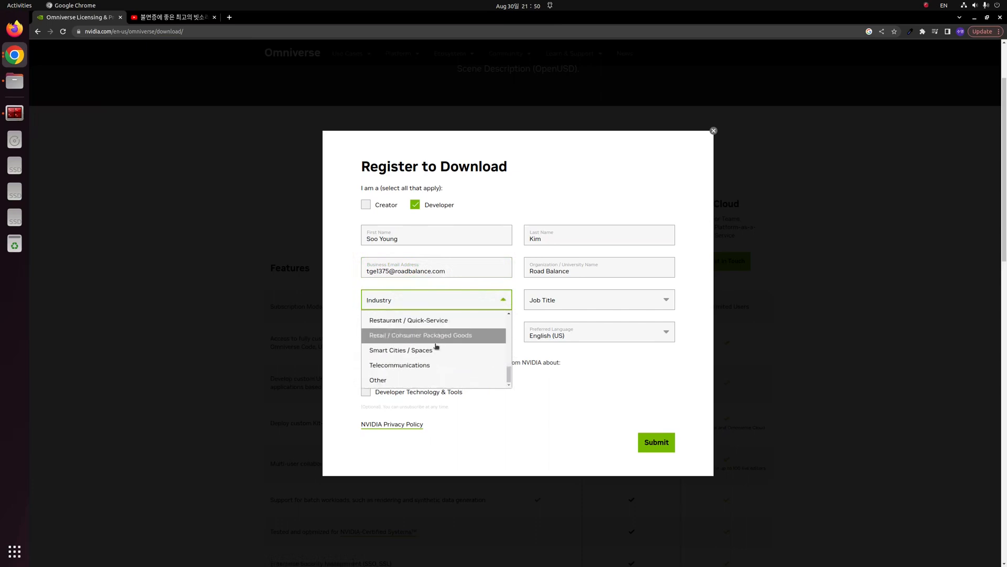
scroll(430, 347, "up", 6)
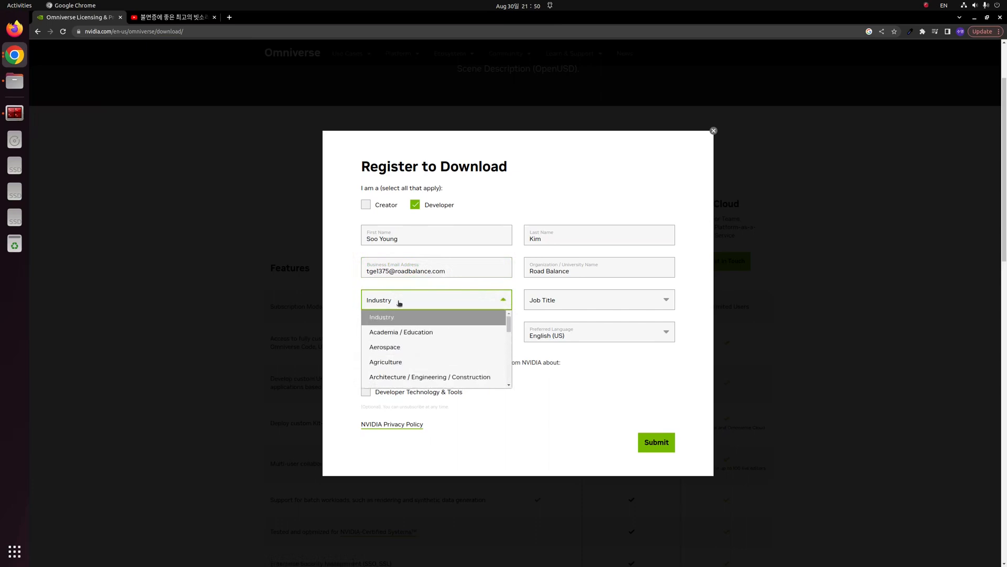
left_click(410, 347)
left_click(583, 303)
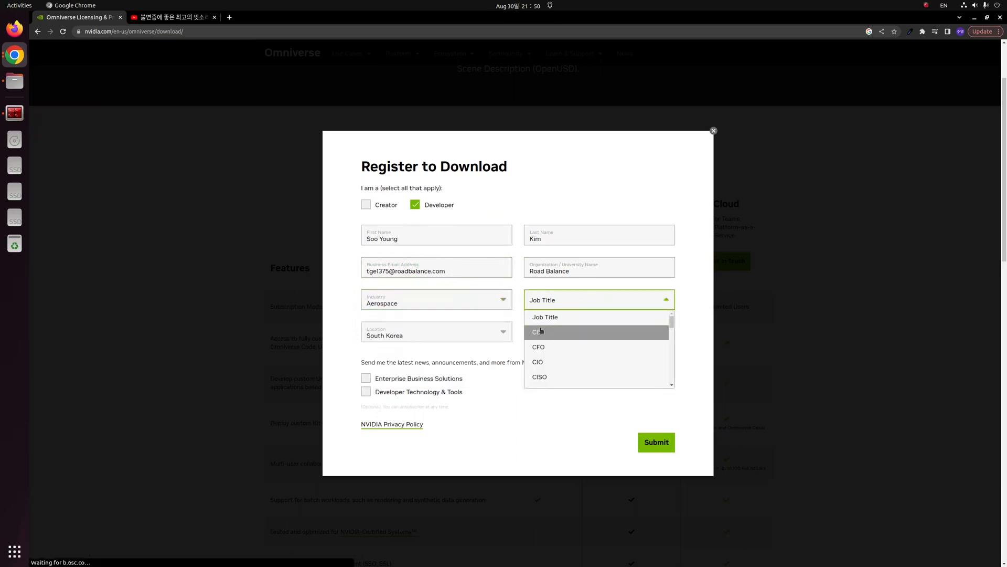
left_click(531, 336)
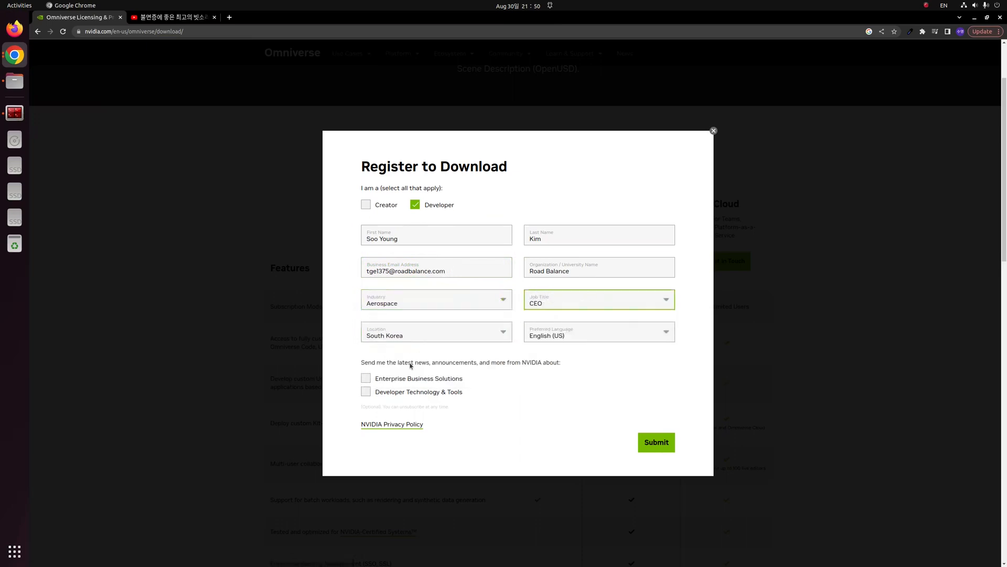
scroll(413, 389, "down", 3)
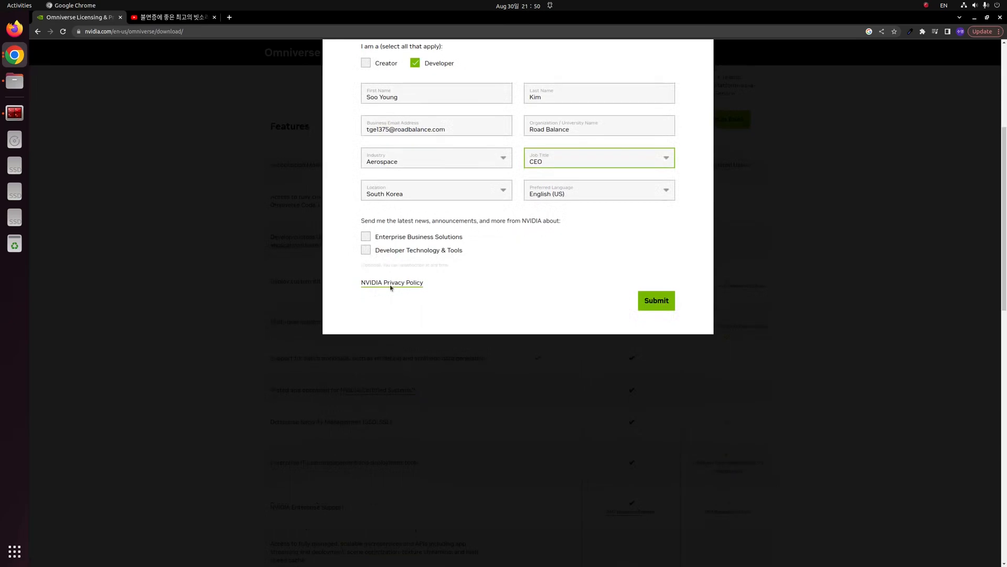
left_click(387, 251)
scroll(503, 315, "up", 2)
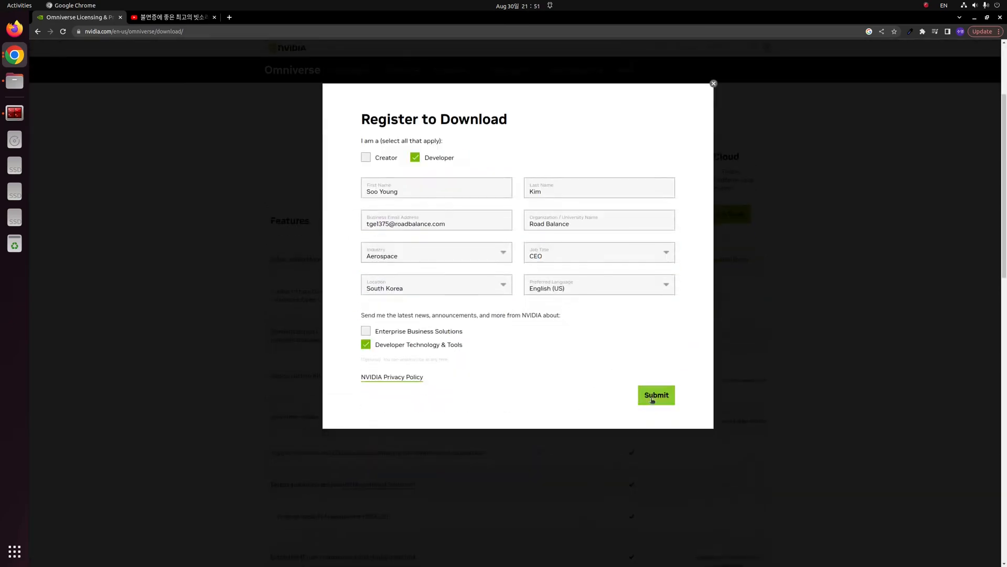
Submit the form, then save the Linux omniverse-launcher AppImage (116 MB) to Downloads
left_click(654, 397)
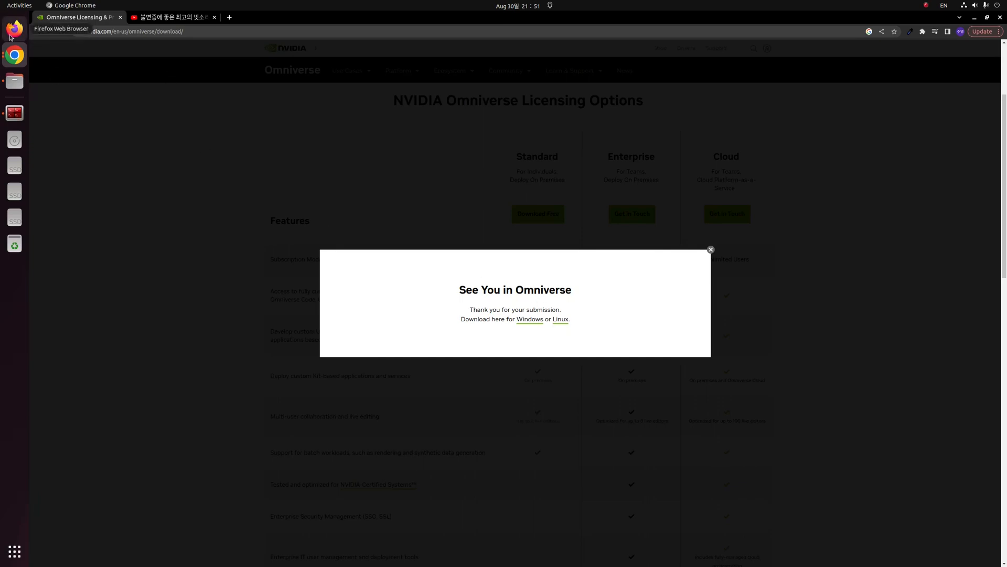
left_click(561, 320)
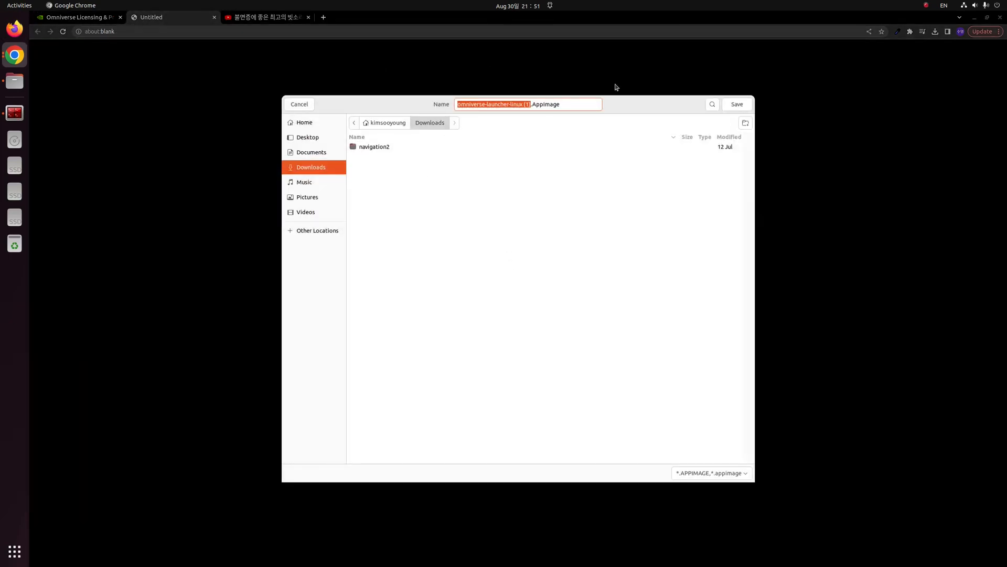
left_click(735, 104)
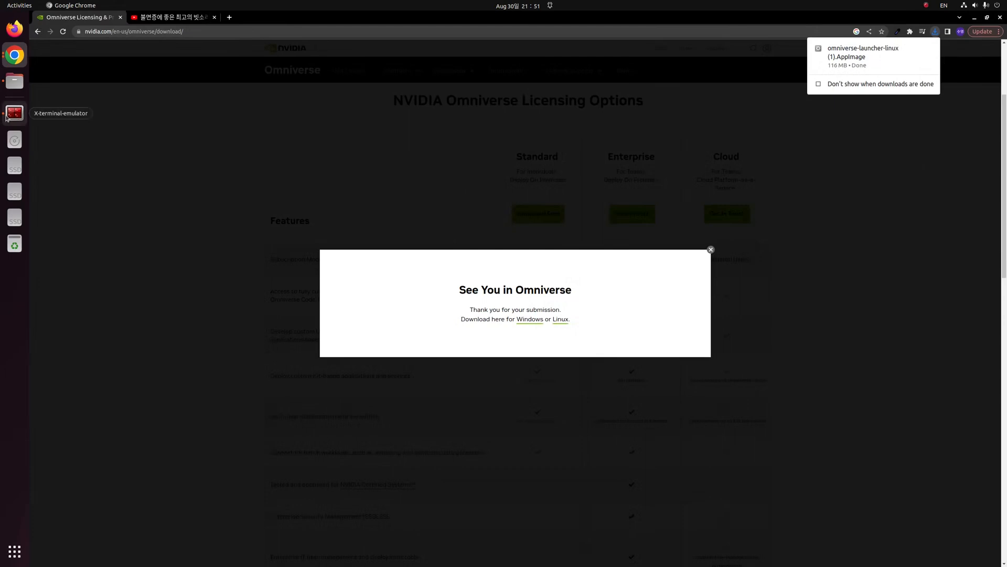
left_click(7, 118)
left_click(312, 166)
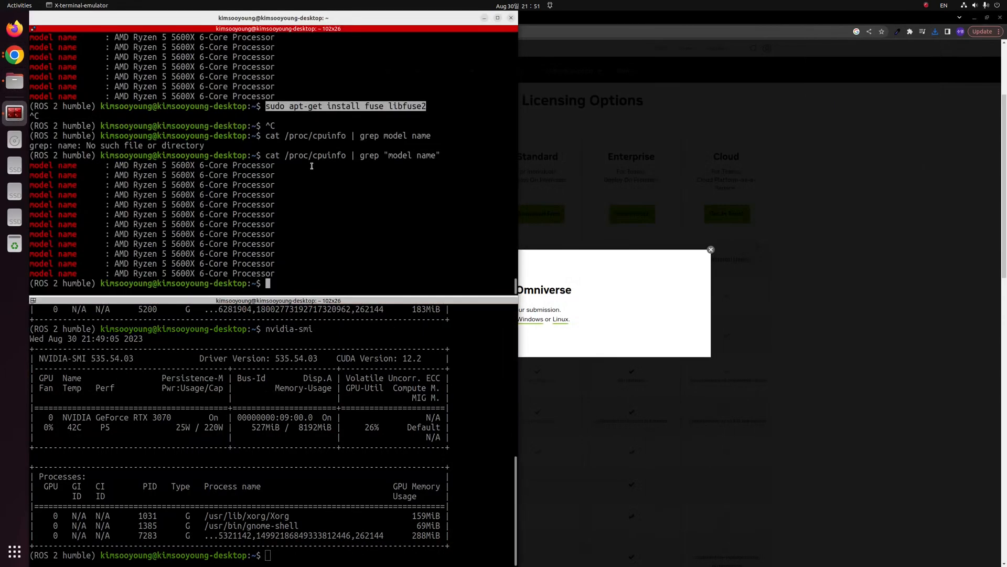
scroll(312, 166, "up", 6)
scroll(309, 157, "down", 6)
scroll(306, 147, "up", 2)
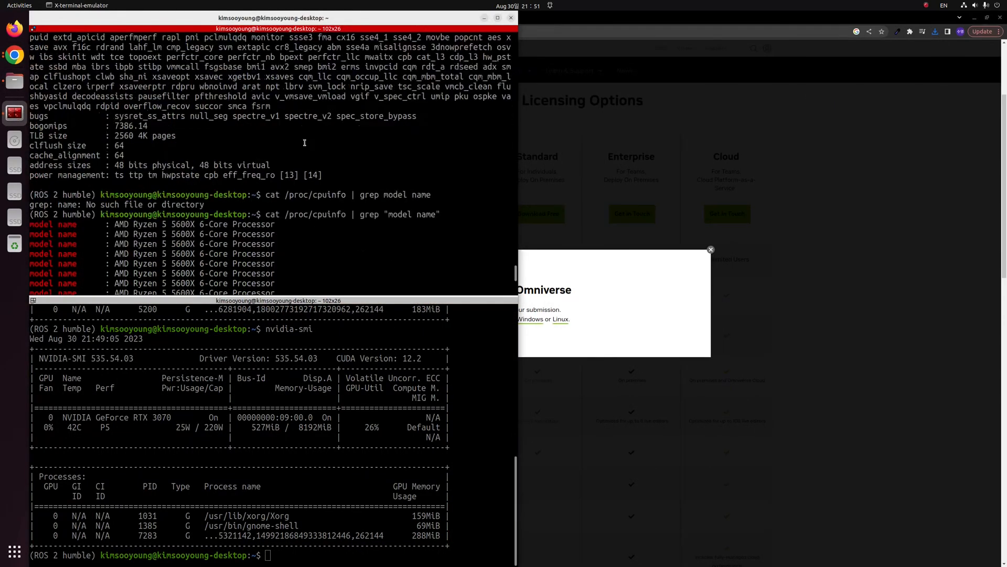
scroll(304, 142, "down", 5)
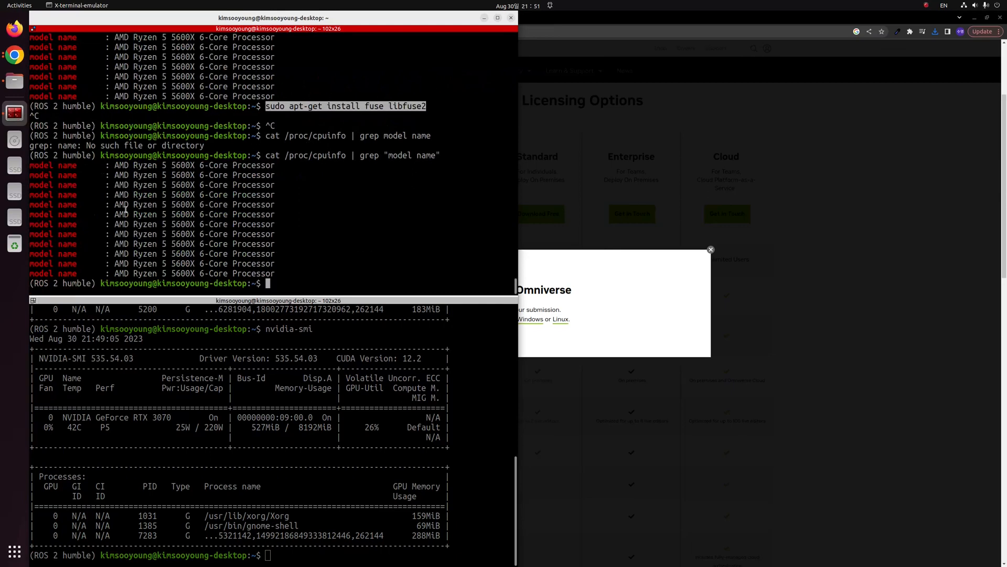
left_click_drag(132, 205, 160, 205)
left_click(160, 205)
double_click(183, 204)
left_click(242, 357)
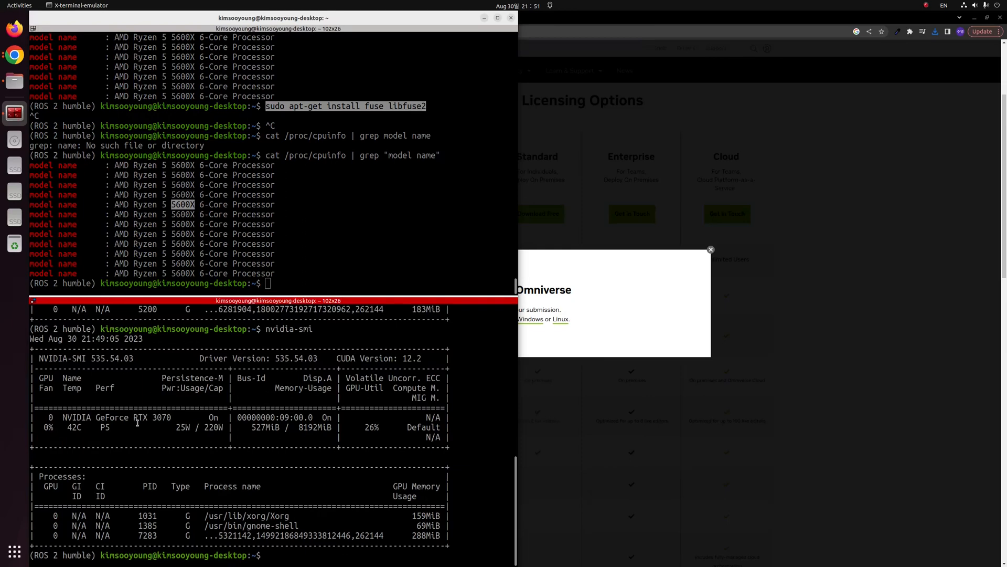
double_click(163, 417)
left_click(263, 390)
double_click(286, 356)
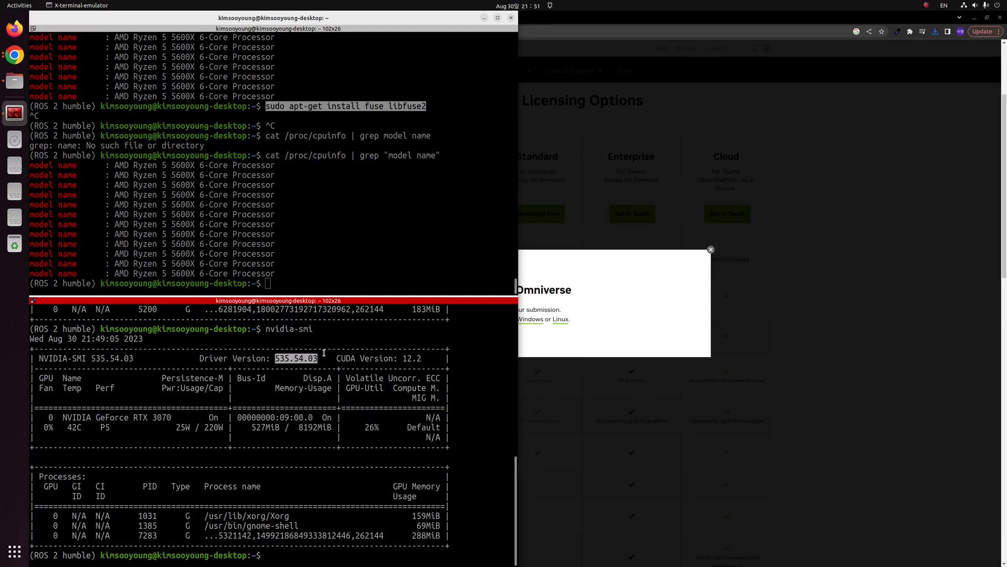
double_click(410, 358)
left_click(416, 339)
left_click(236, 179)
left_click(14, 81)
Move the Downloads window left and select omniverse-launcher-linux.AppImage
left_click(348, 142)
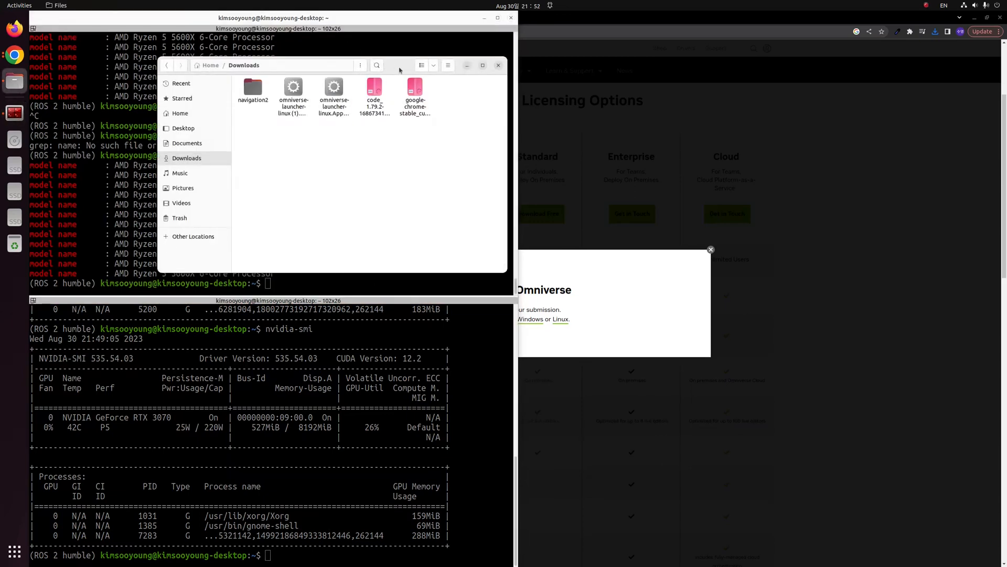
left_click_drag(399, 69, 364, 129)
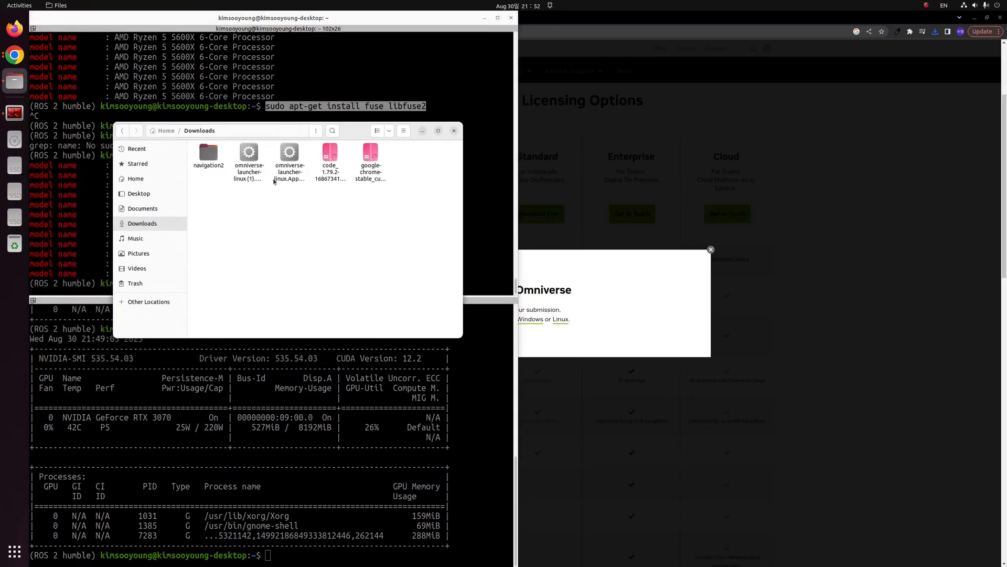
left_click(288, 170)
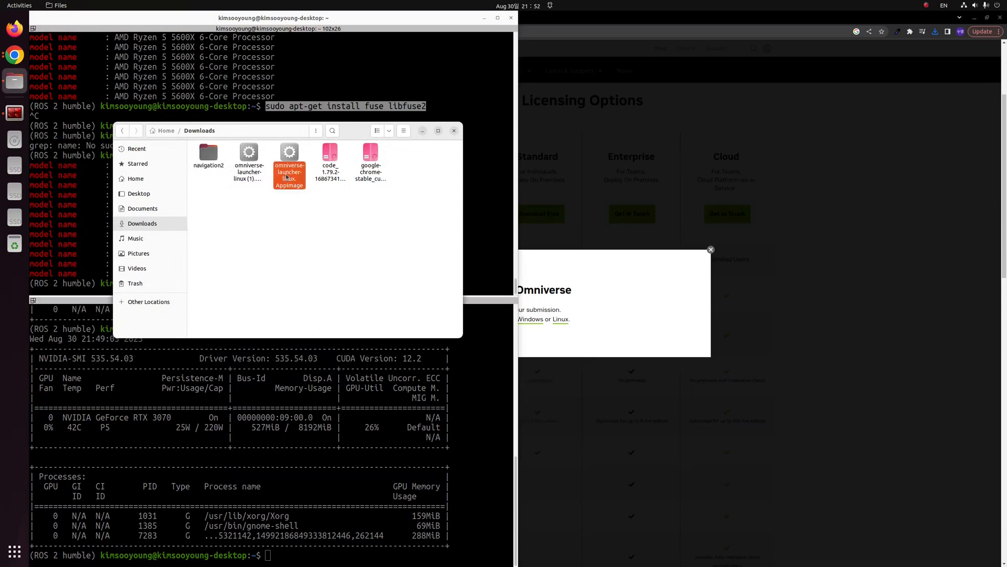
left_click(299, 249)
Check the downloaded launcher files, then raise Chrome to list its two open windows
left_click(243, 171)
left_click(268, 221)
left_click(288, 178)
left_click(268, 229)
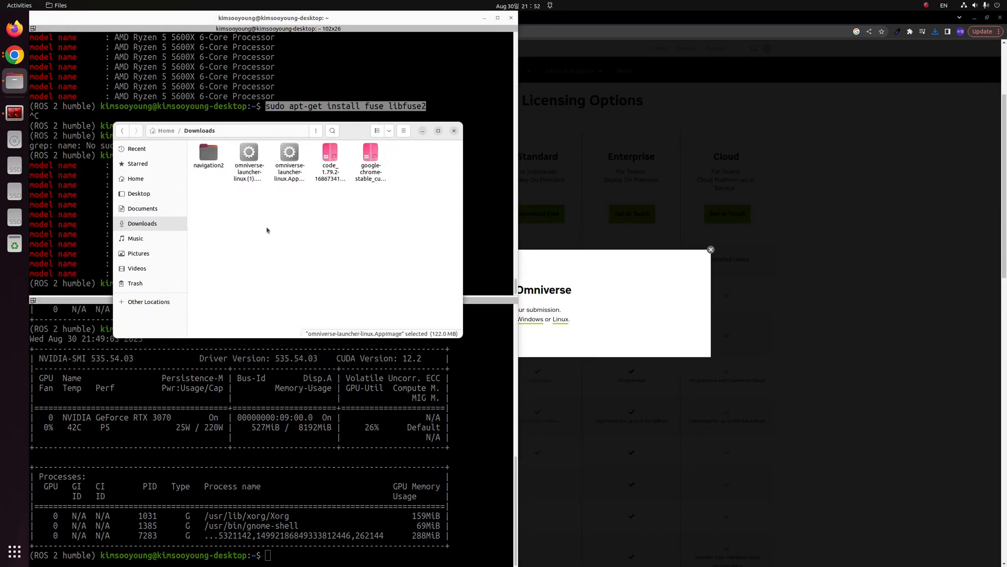
left_click(249, 173)
left_click(291, 171)
left_click(280, 223)
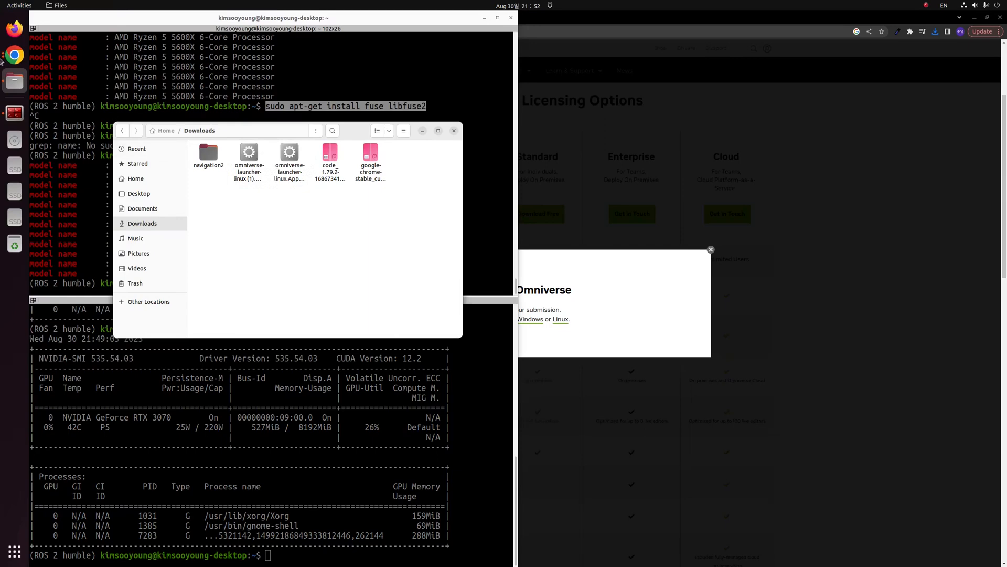
left_click(14, 54)
left_click(15, 54)
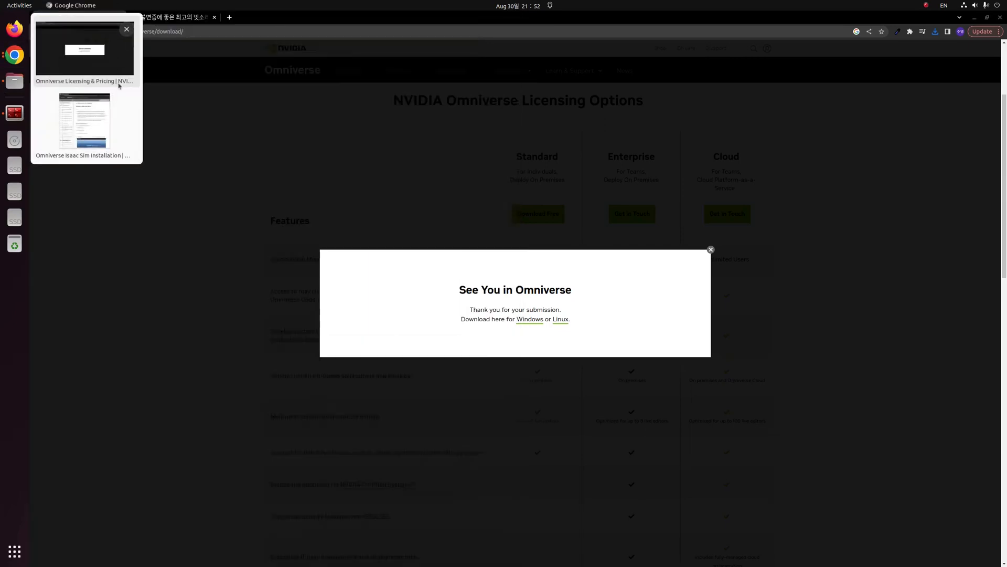
Copy the 'sudo apt-get install fuse libfuse2' line from the lesson's Install Dependencies section
left_click(84, 121)
scroll(786, 283, "down", 10)
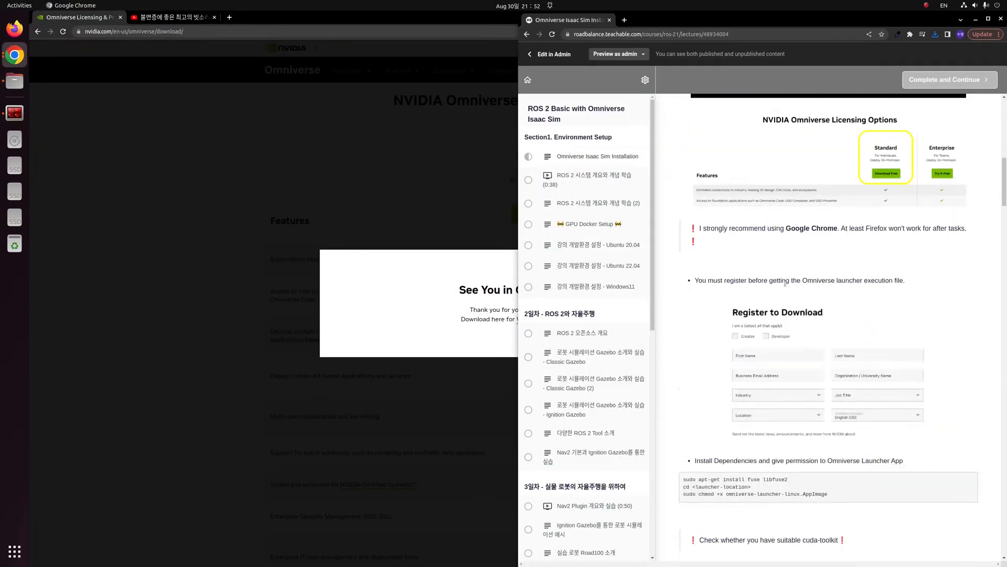
scroll(786, 284, "down", 5)
scroll(743, 240, "up", 1)
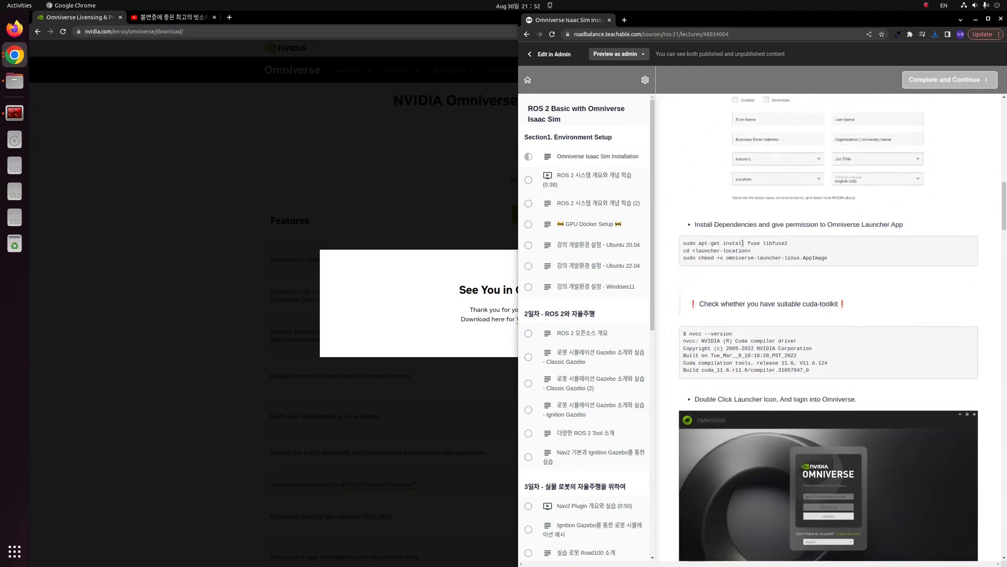
double_click(751, 243)
double_click(781, 242)
triple_click(773, 243)
key("ctrl+c")
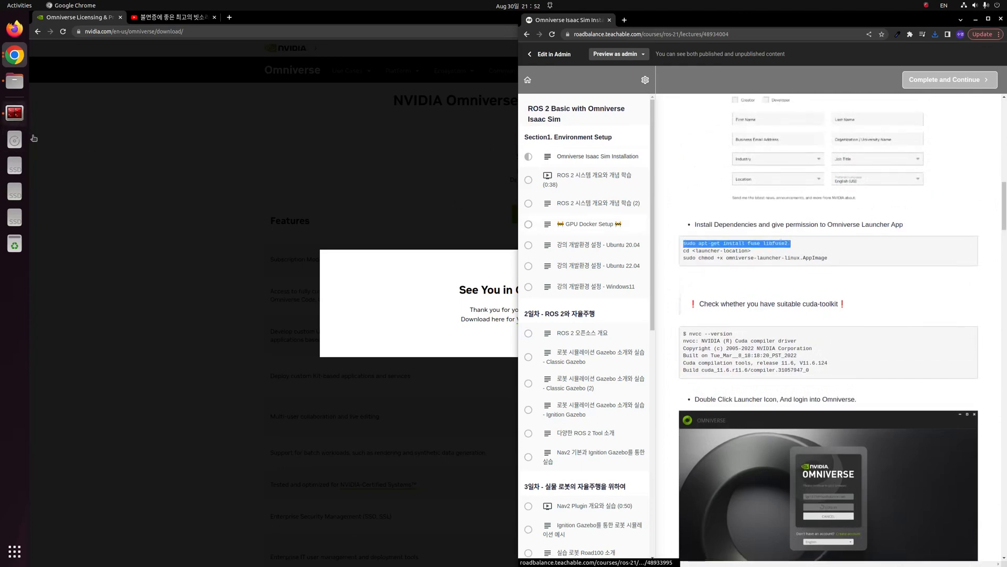
key("ctrl+alt+t")
Run the pasted fuse and libfuse2 install command with the administrator password
key("ctrl+shift+v")
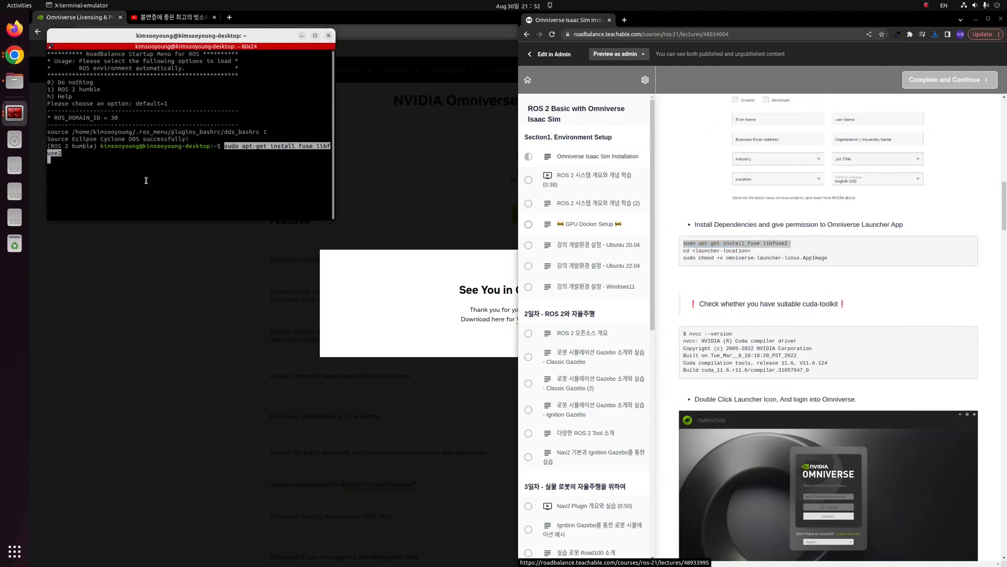
key("Return")
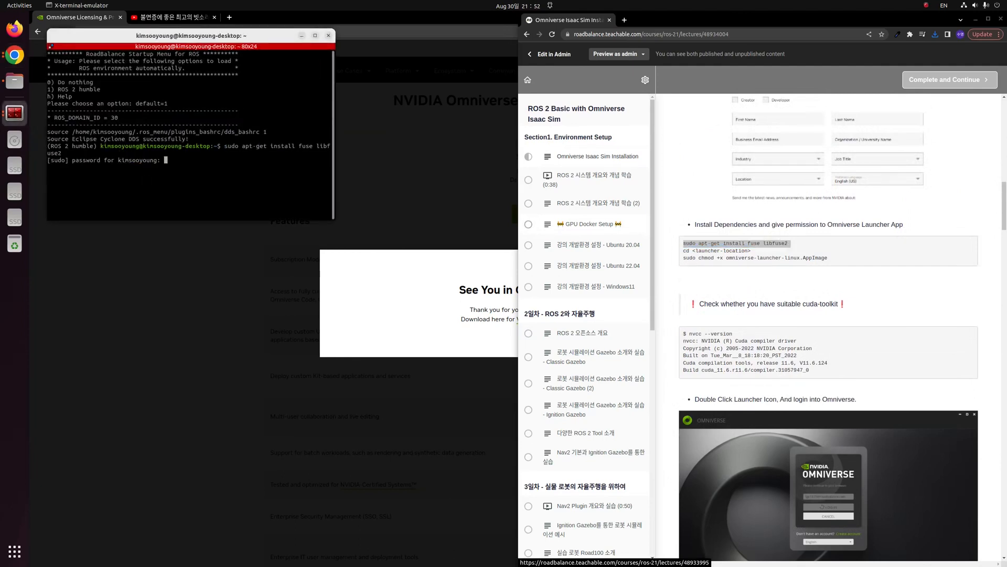
key("Return")
left_click_drag(335, 220, 517, 364)
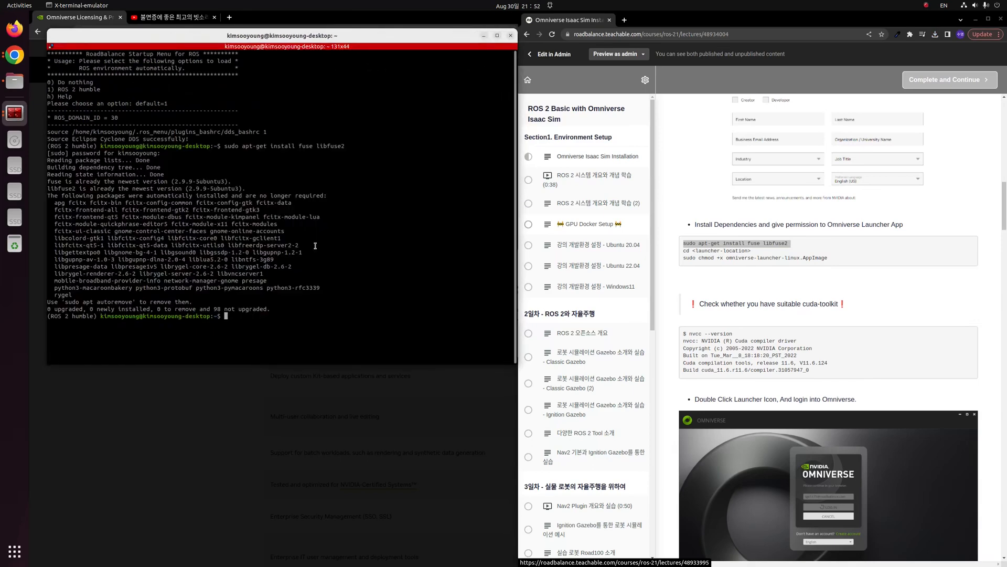
double_click(740, 244)
left_click(739, 245)
left_click(331, 282)
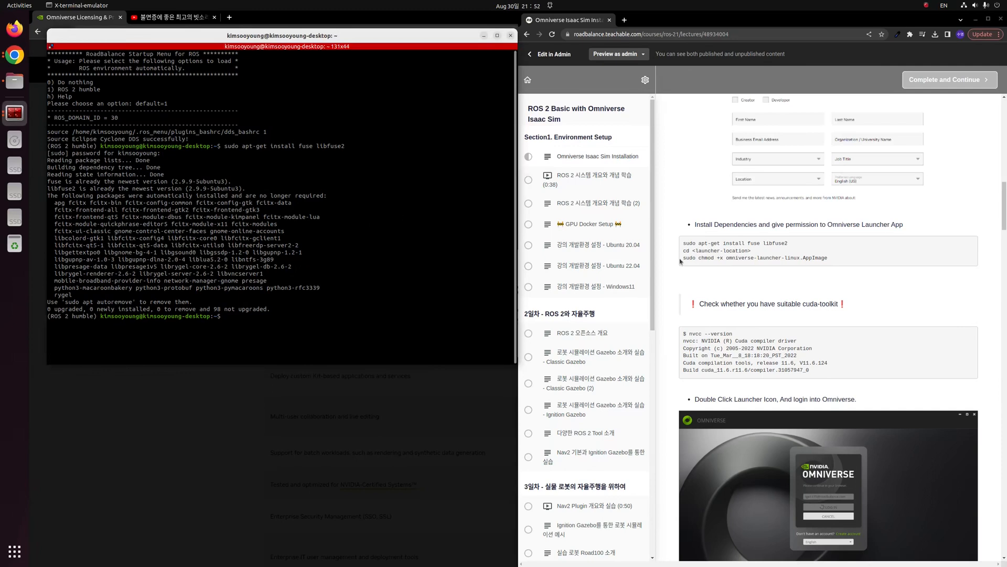
In ~/Downloads, run 'sudo chmod +x omniverse-launcher-linux.AppImage'
type("cd ~/Dow")
key("Tab")
key("Return")
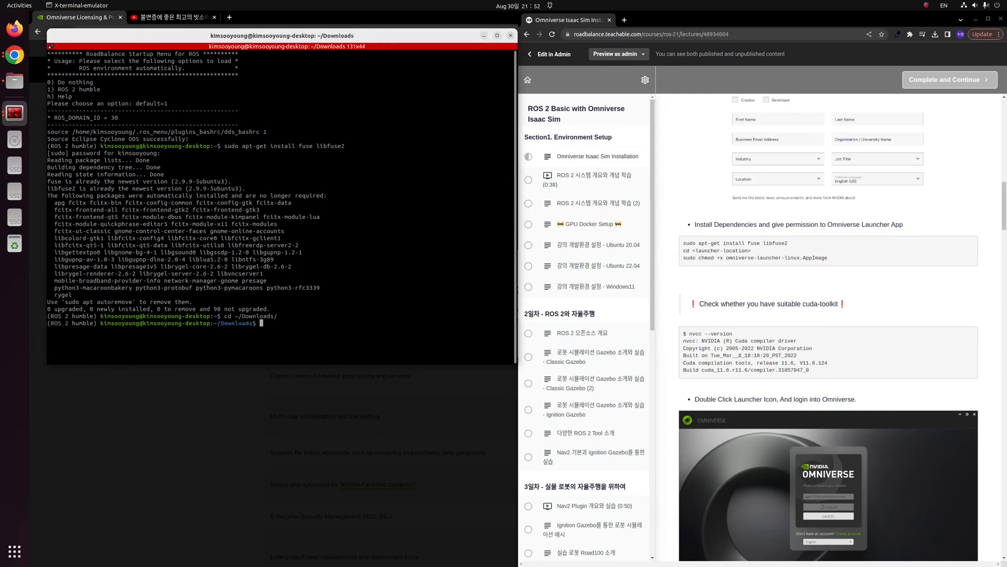
type("sudo chmod +x omniverse-launcher-linux.AppImage")
key("Return")
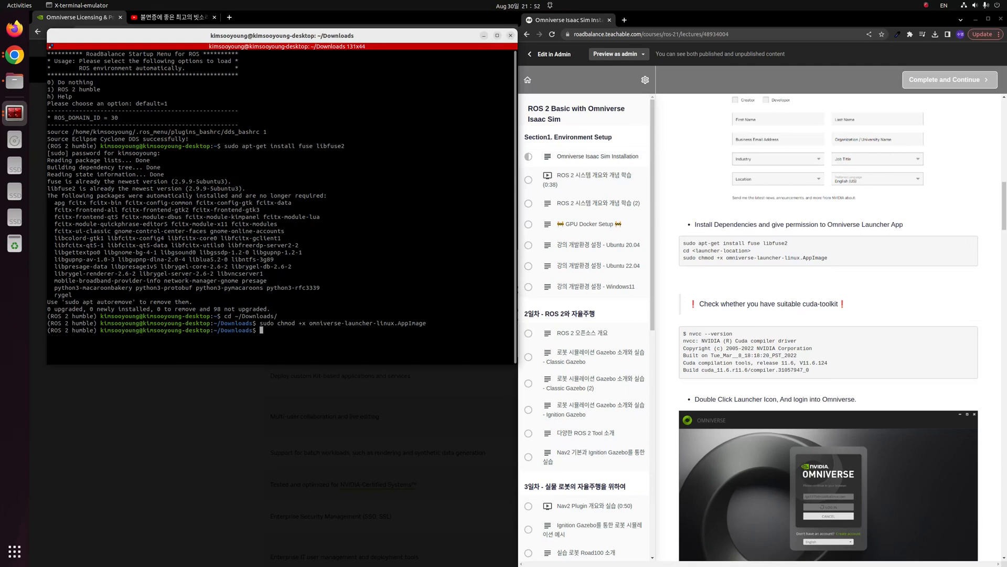
Start omniverse-launcher-linux.AppImage from the Downloads folder and position its login window
left_click(15, 80)
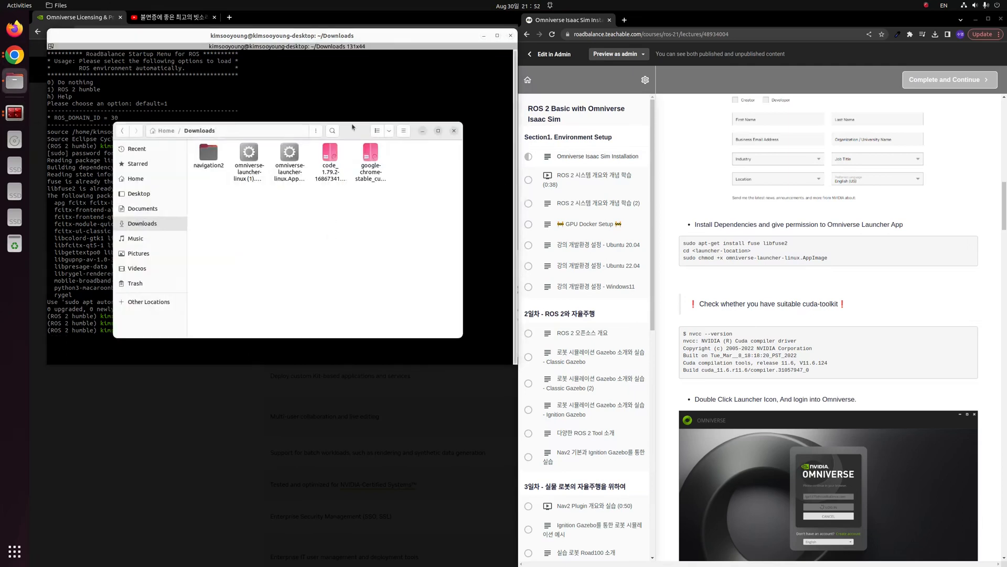
left_click_drag(353, 126, 561, 141)
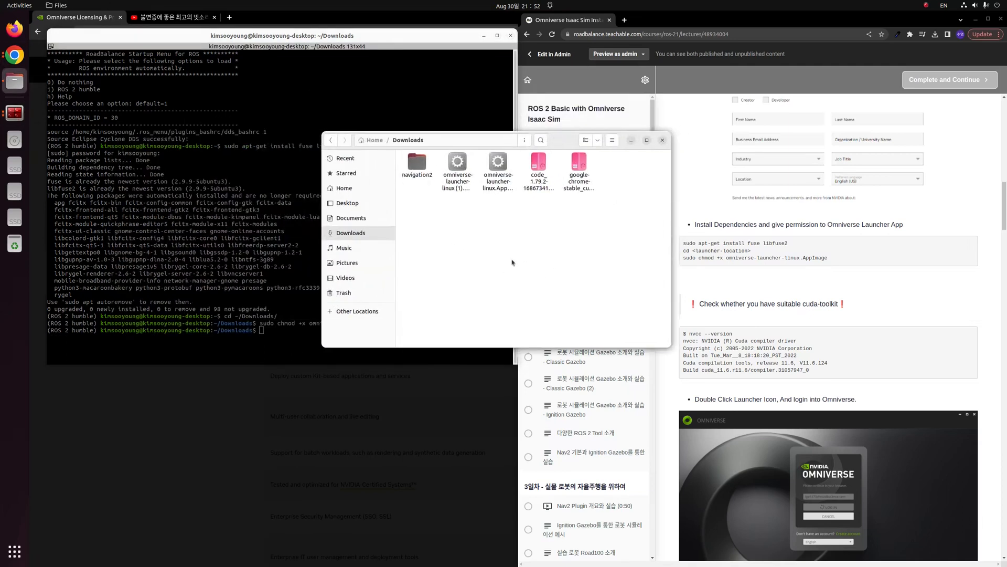
left_click_drag(498, 133, 372, 113)
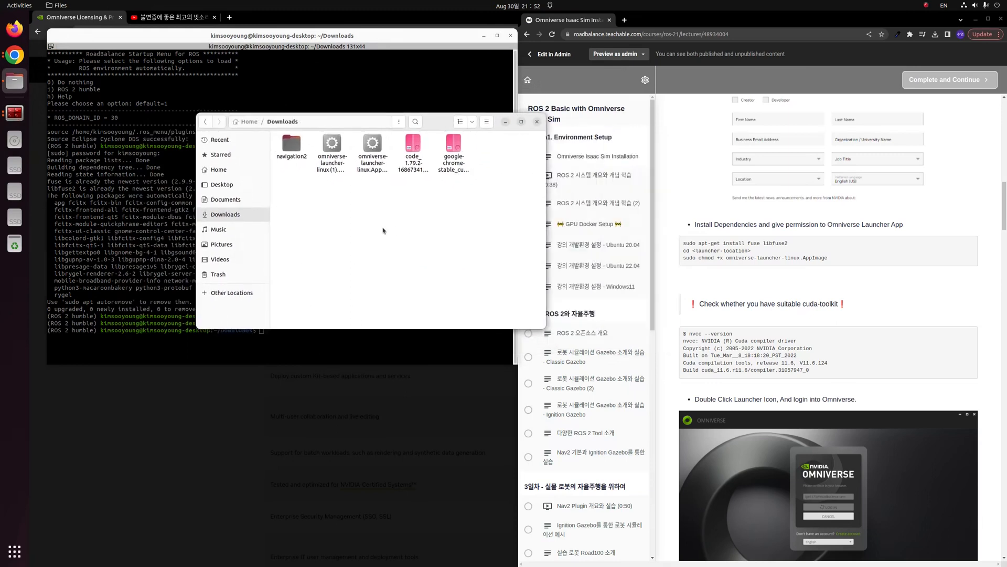
left_click(372, 154)
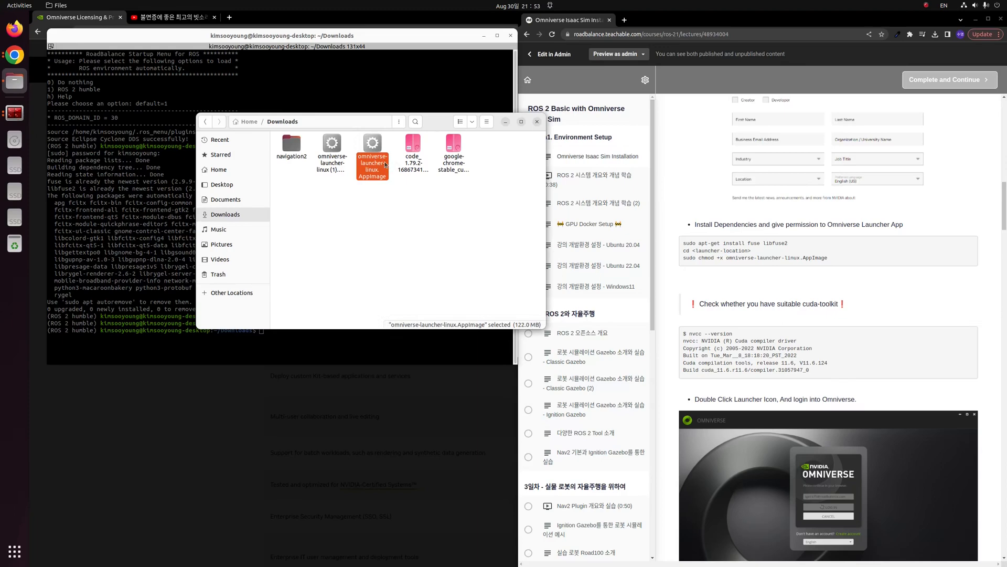
left_click_drag(528, 170, 365, 102)
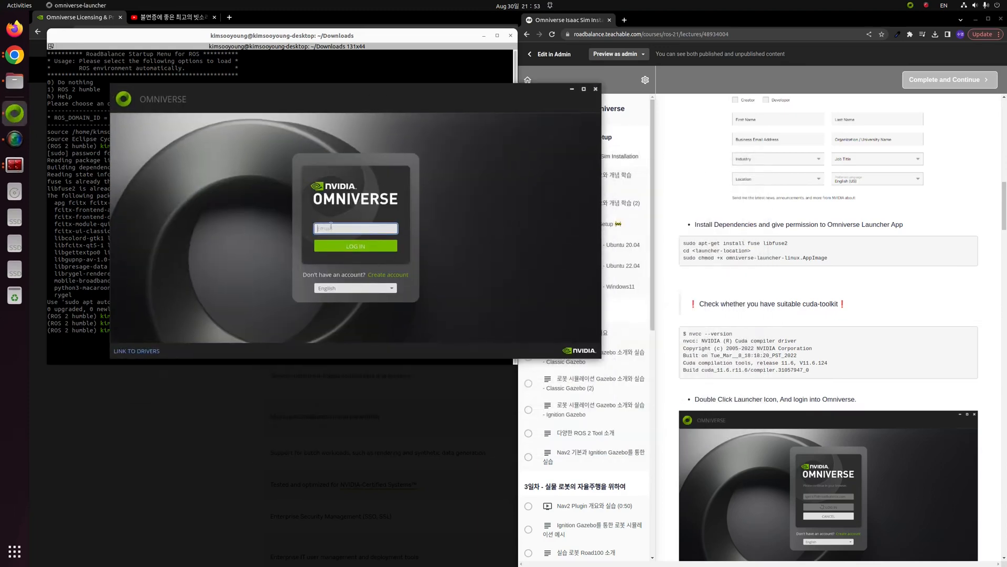
Enter the account e-mail in the launcher's Email field, fixing a typo, and submit it
left_click_drag(381, 105, 457, 122)
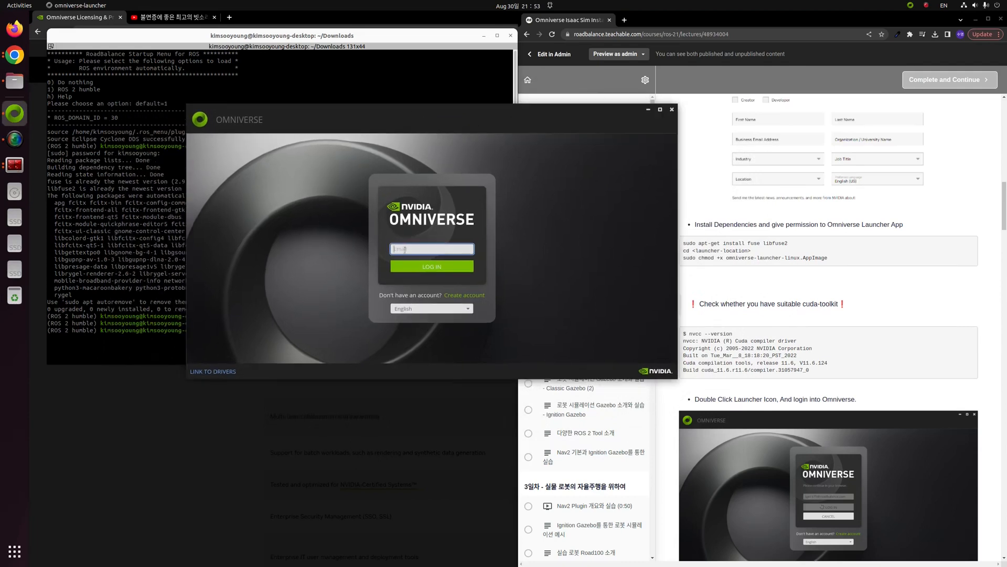
key("Return")
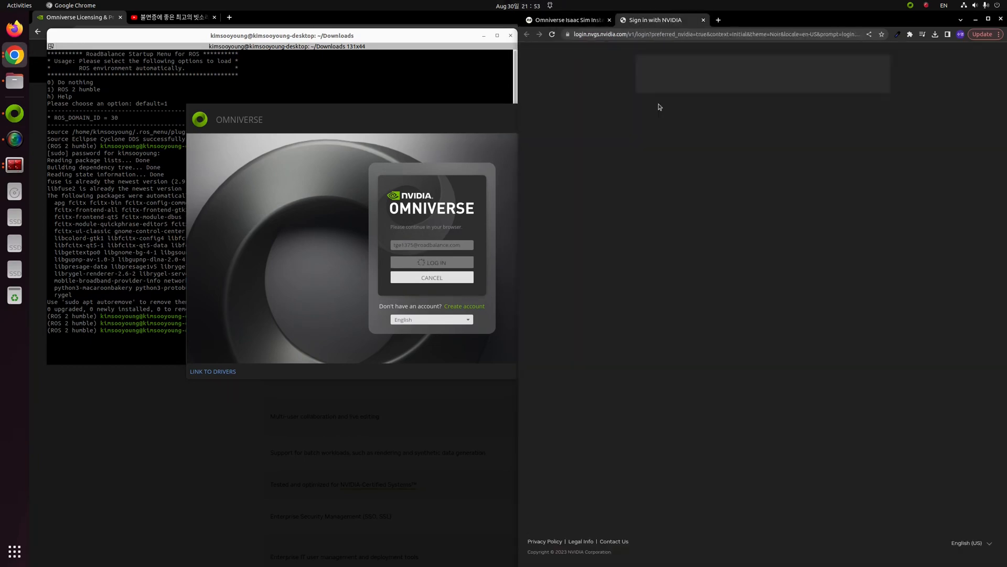
Paste the account password and log in on the Sign in with NVIDIA page
key("ctrl+v")
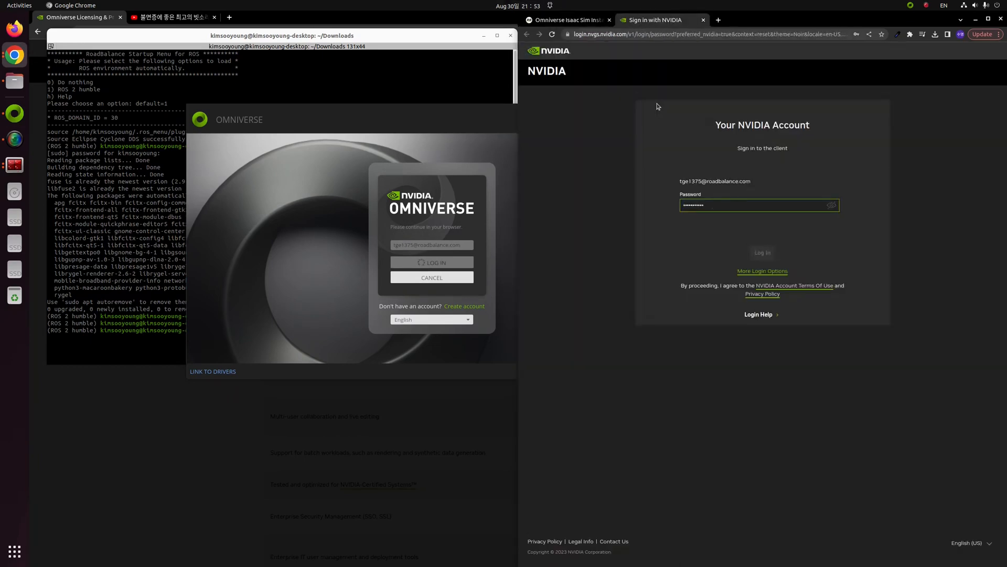
triple_click(765, 129)
left_click(663, 241)
left_click(763, 253)
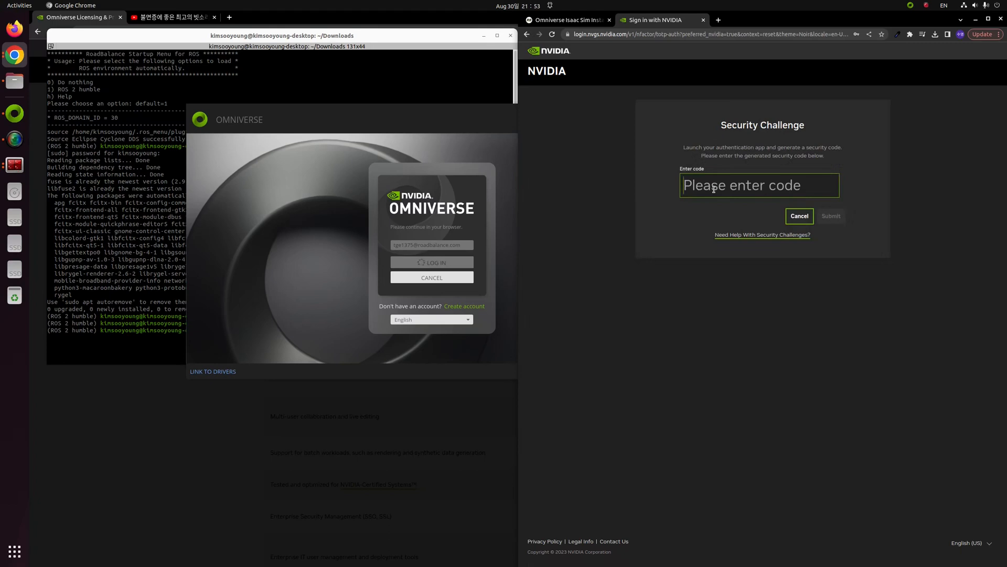
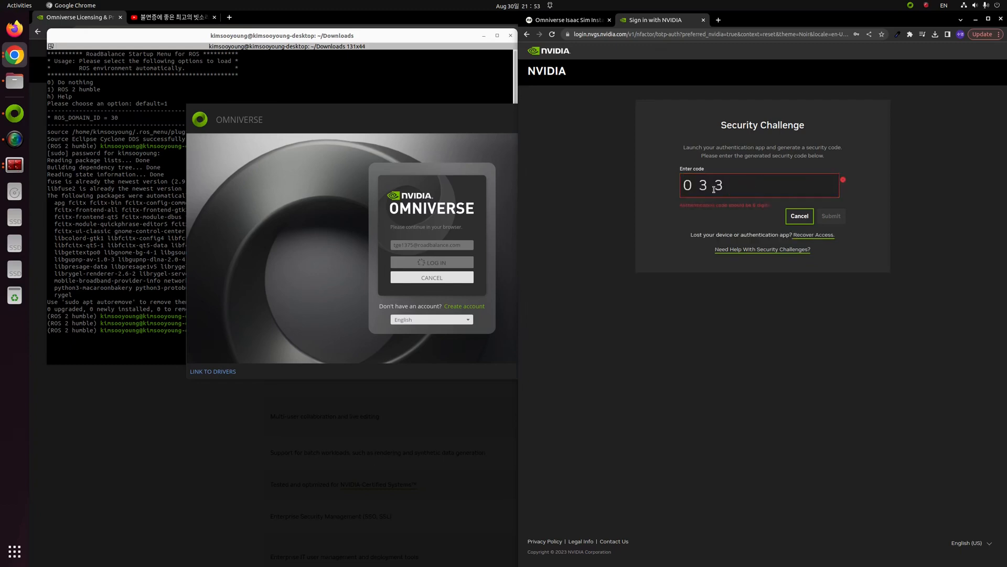
Enter the six-digit security code, submit it, and allow Chrome to open omniverse-launcher
left_click(822, 212)
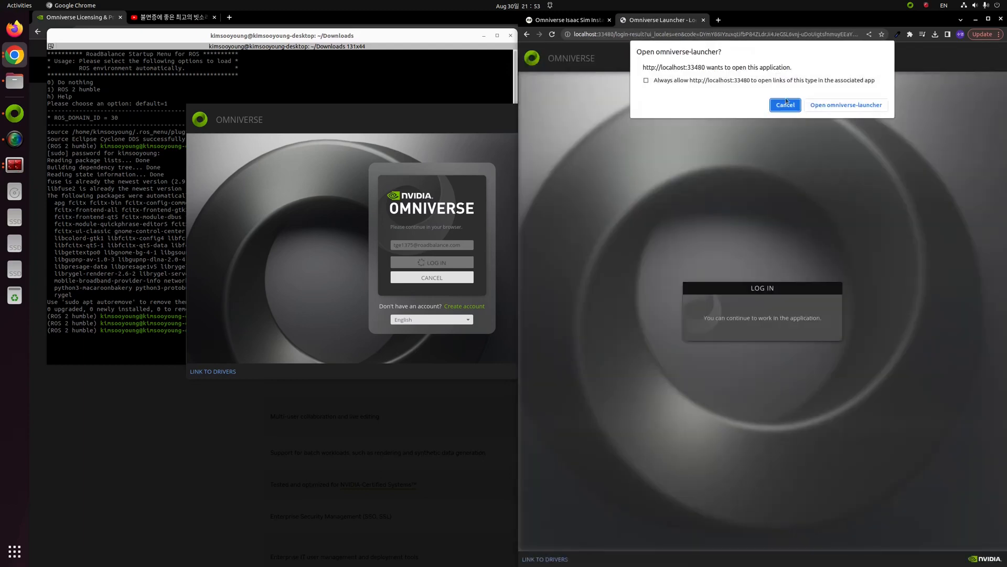
left_click(840, 105)
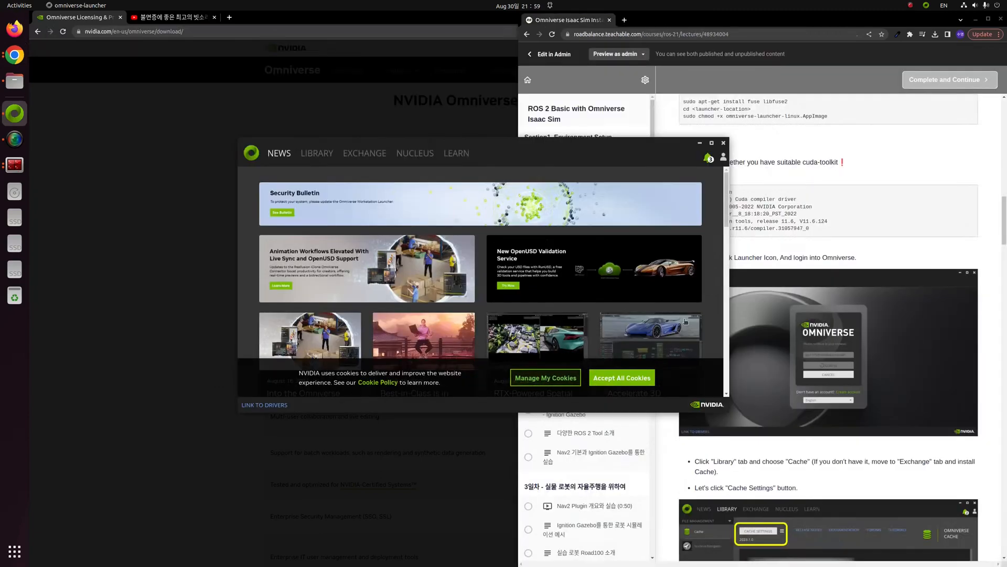
Maximize the launcher, search the exchange for 'cache', install Omniverse Cache and switch to the Library
double_click(505, 157)
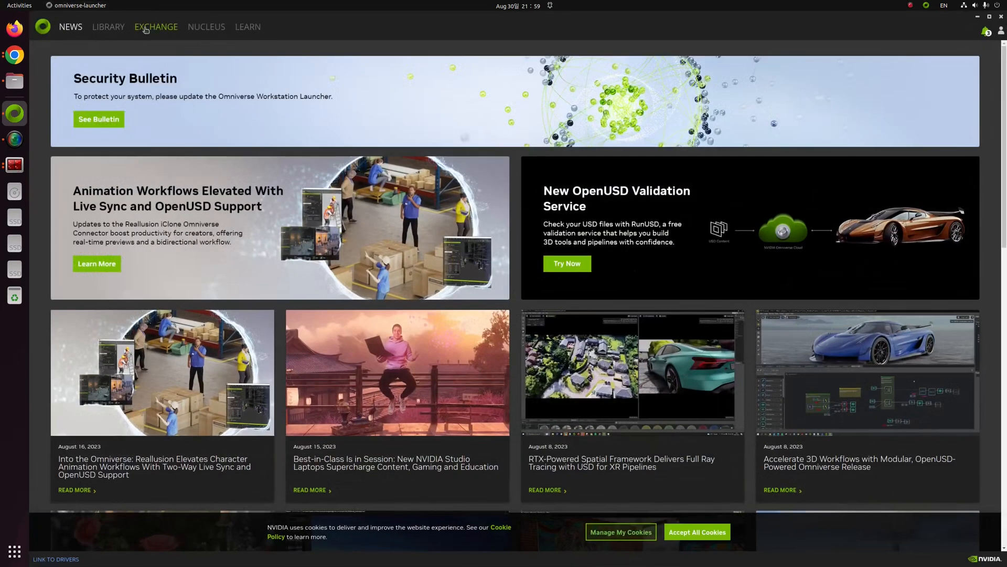
left_click(147, 30)
left_click(438, 57)
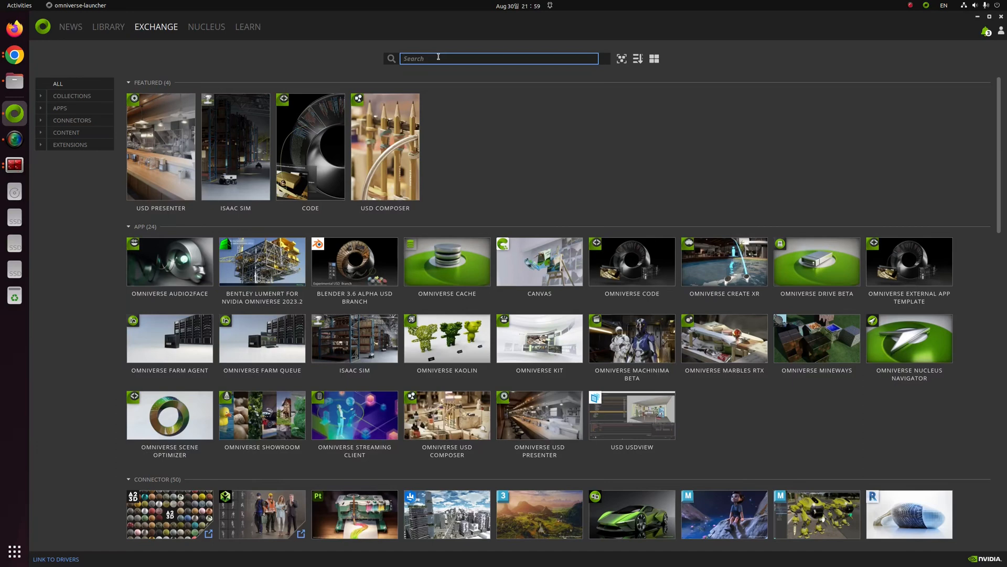
type("cache")
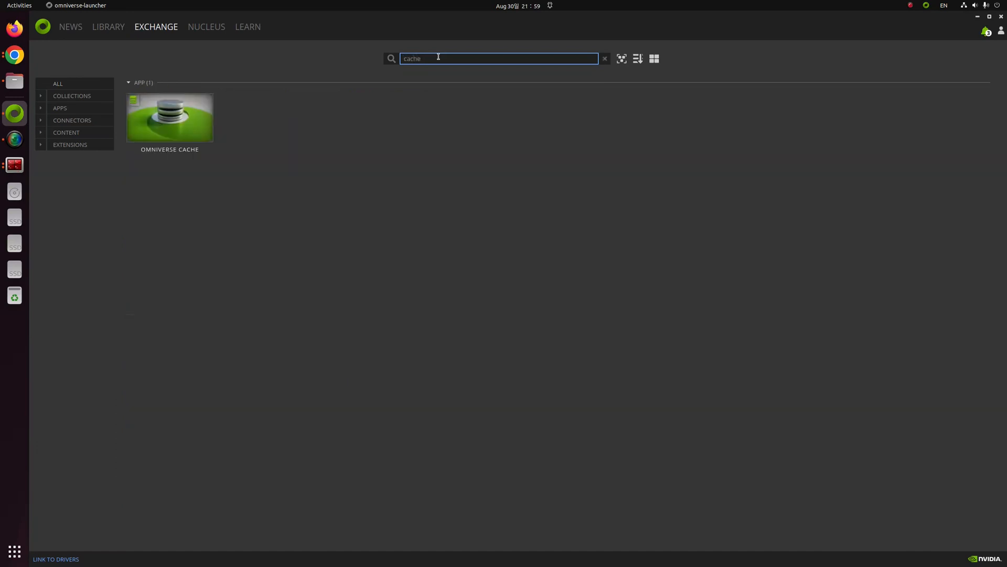
left_click(160, 131)
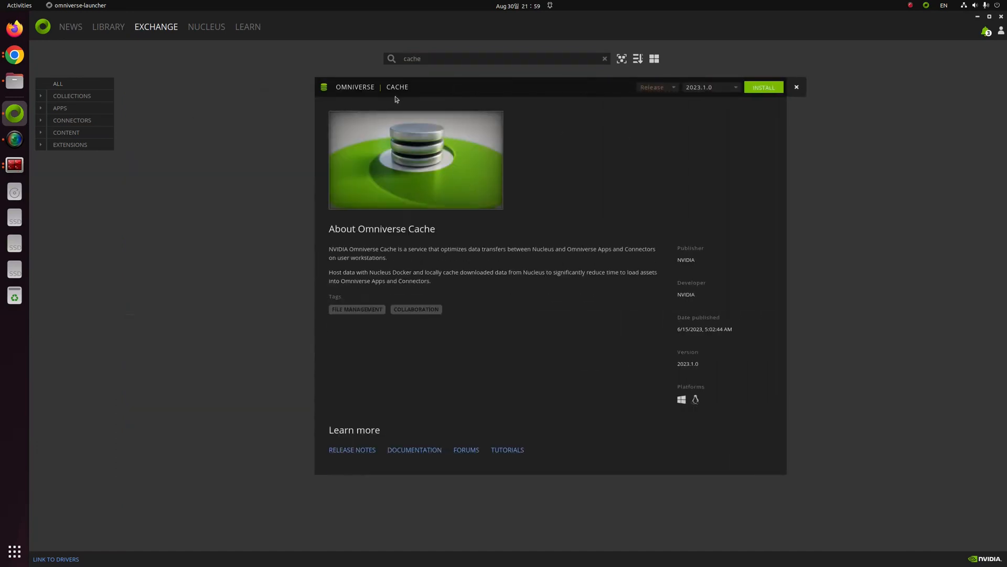
left_click(762, 88)
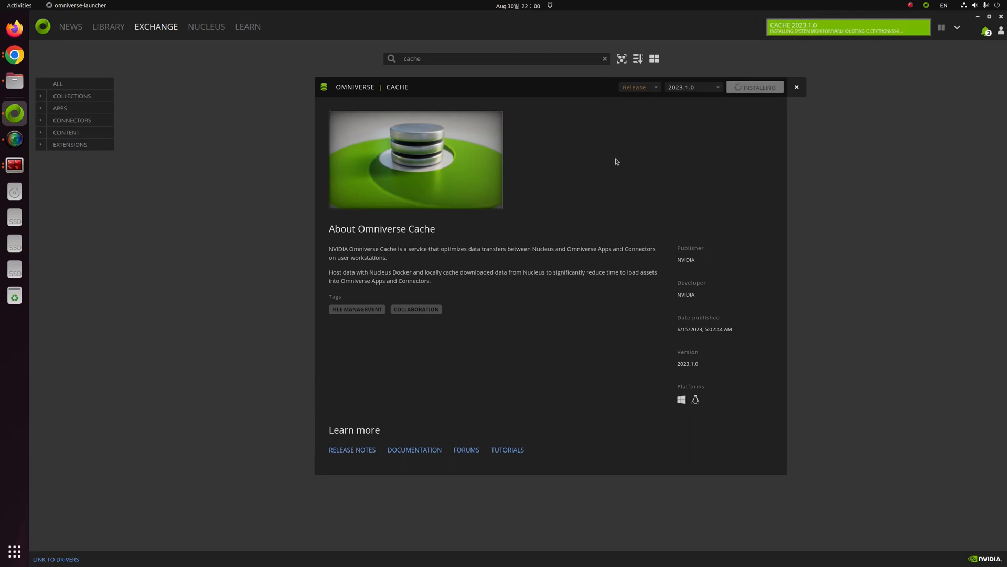
left_click(107, 27)
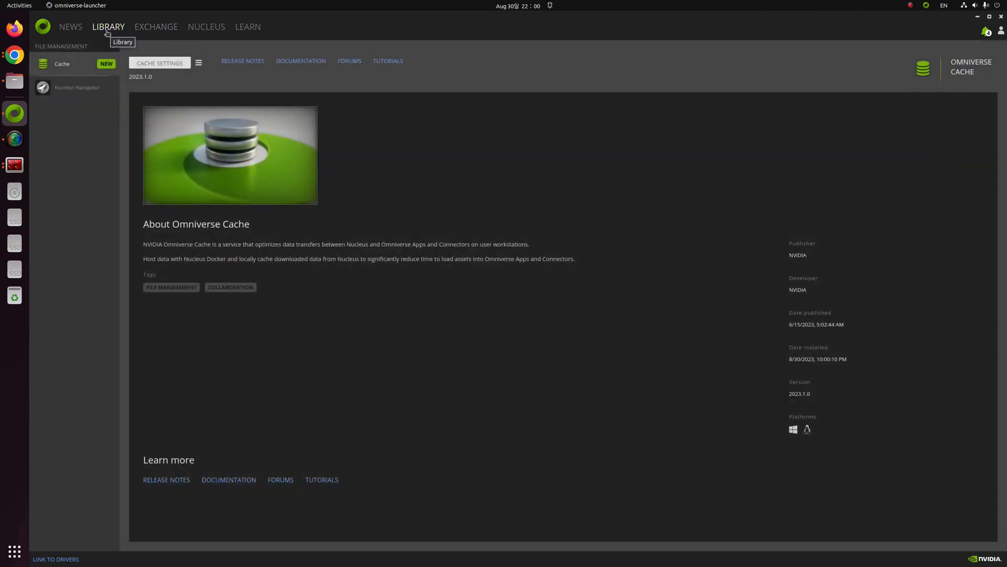
Open Cache settings at localhost:3080 and bring up the list of cache services
left_click(165, 64)
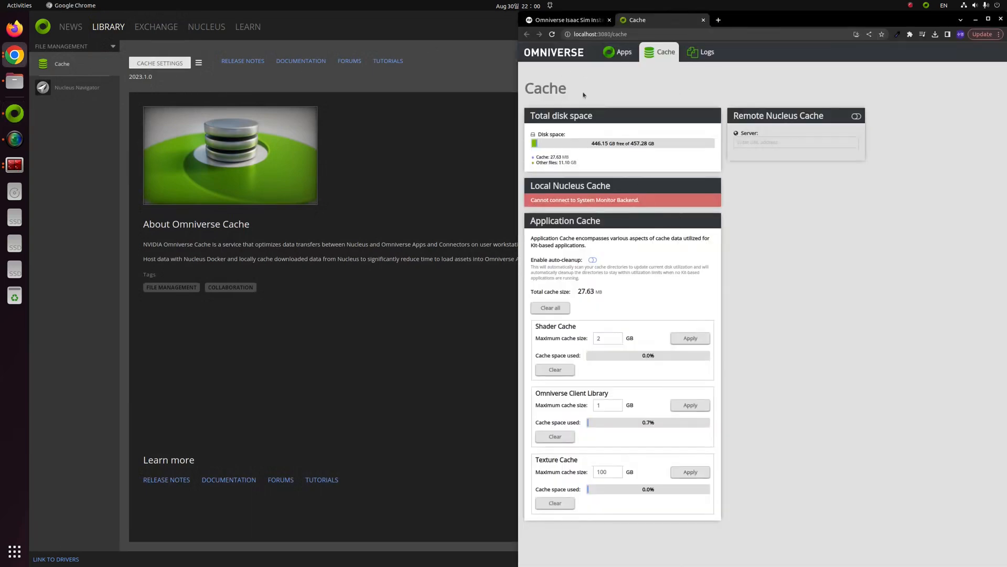
left_click(618, 52)
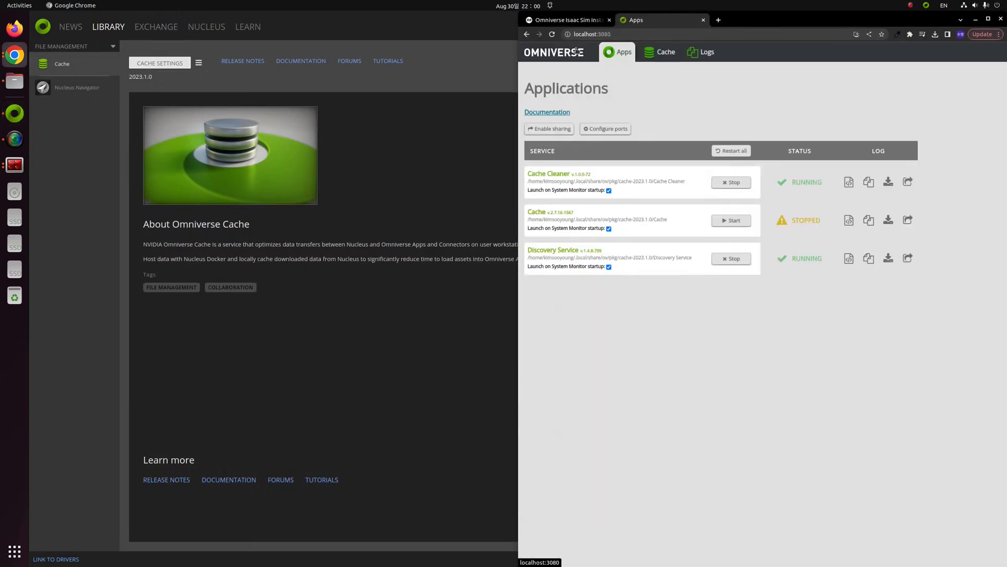
left_click(650, 53)
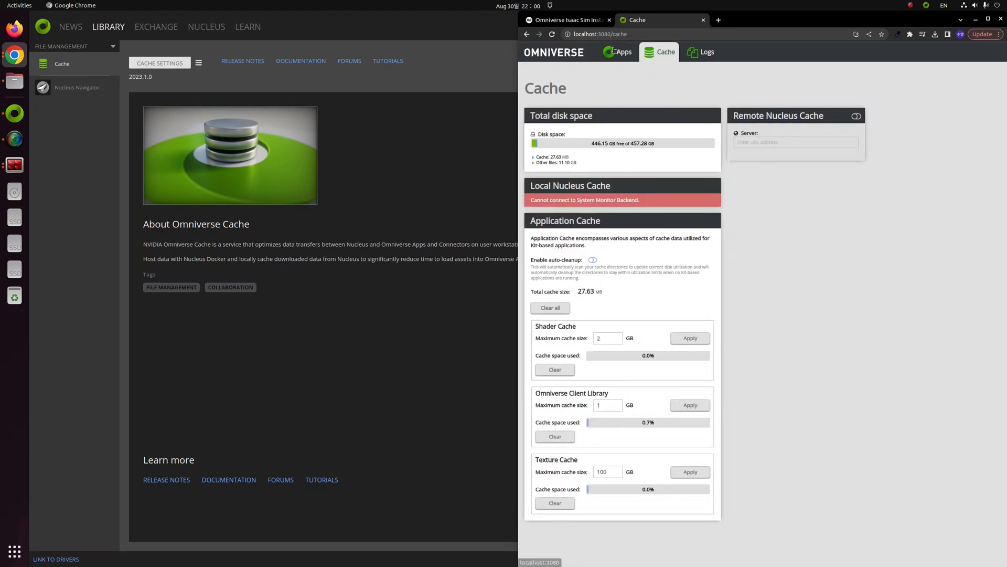
left_click(614, 49)
left_click(661, 52)
left_click(622, 55)
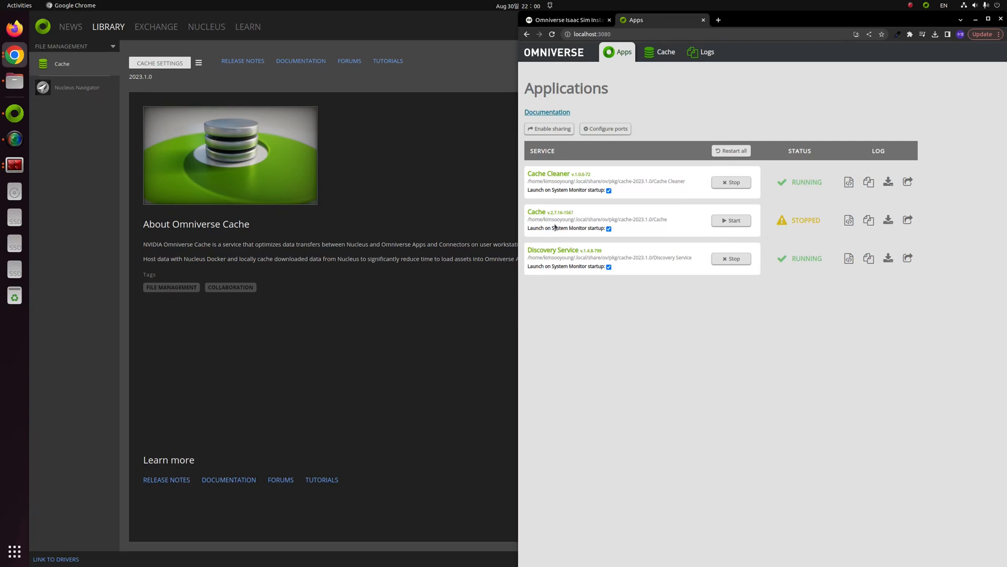
Confirm the Cache service shows STOPPED, restart all services, and return to the launcher
left_click_drag(526, 213, 607, 212)
left_click(607, 213)
double_click(797, 221)
left_click(799, 152)
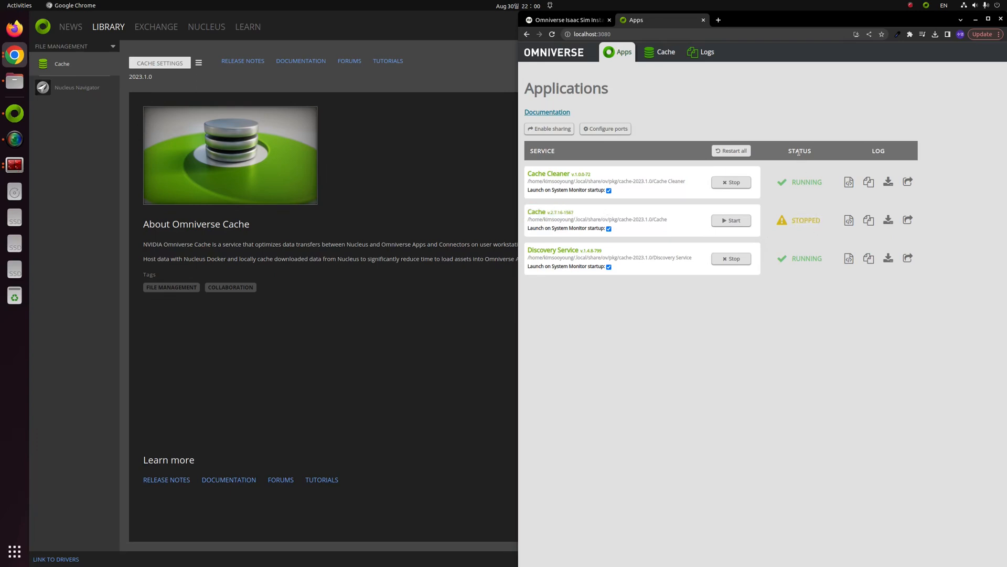
double_click(802, 218)
left_click(802, 235)
left_click(731, 151)
left_click(374, 293)
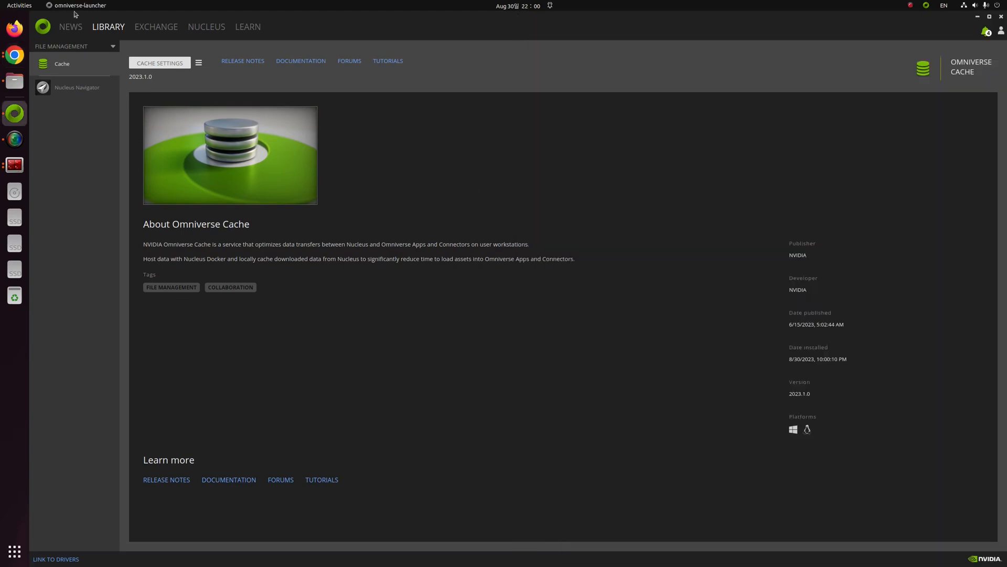
Search the exchange for 'isaac sim', install Isaac Sim 2022.2.1, then view Nucleus Navigator in the Library
left_click(147, 31)
left_click(432, 58)
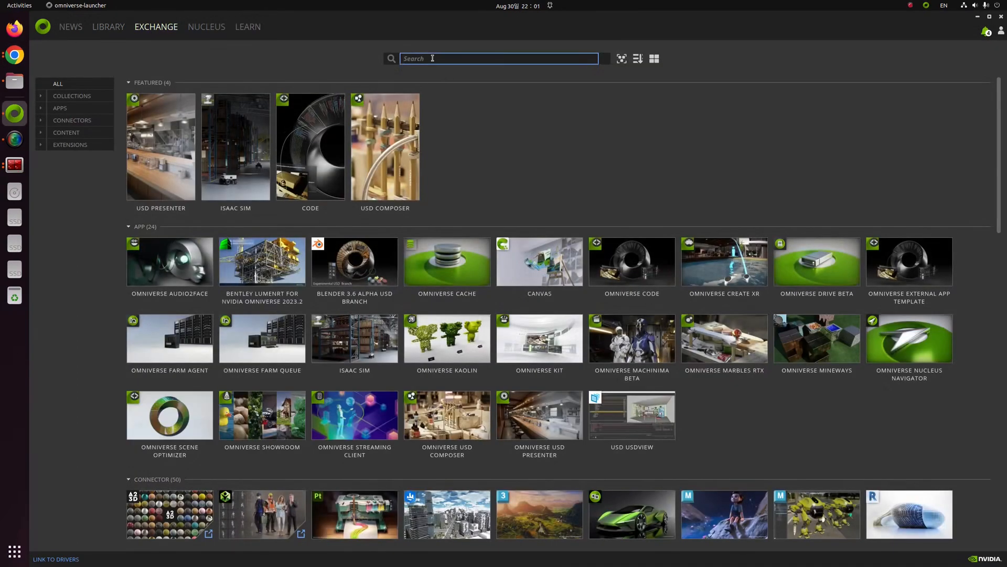
type("isaacs")
key("BackSpace")
type("sim")
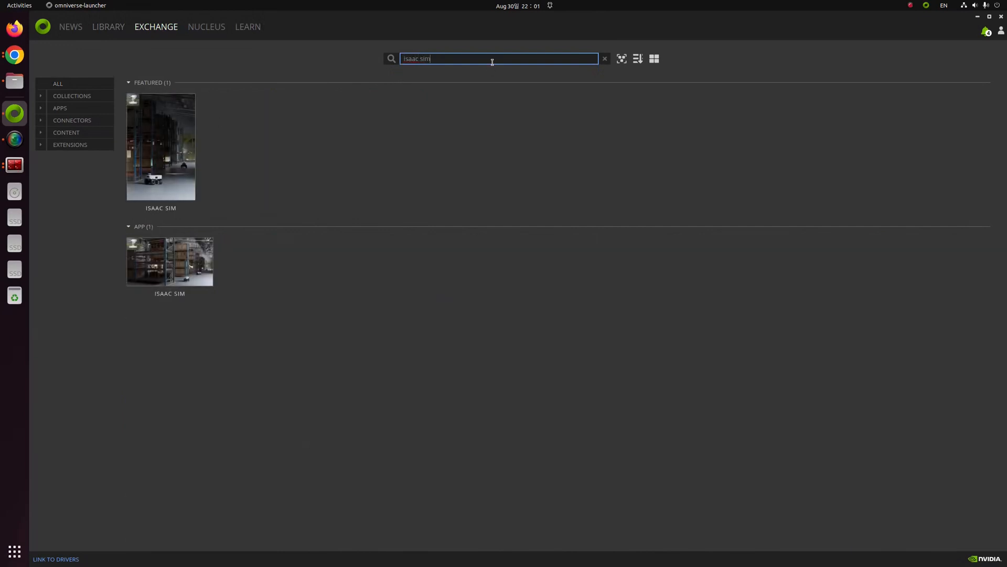
left_click(164, 130)
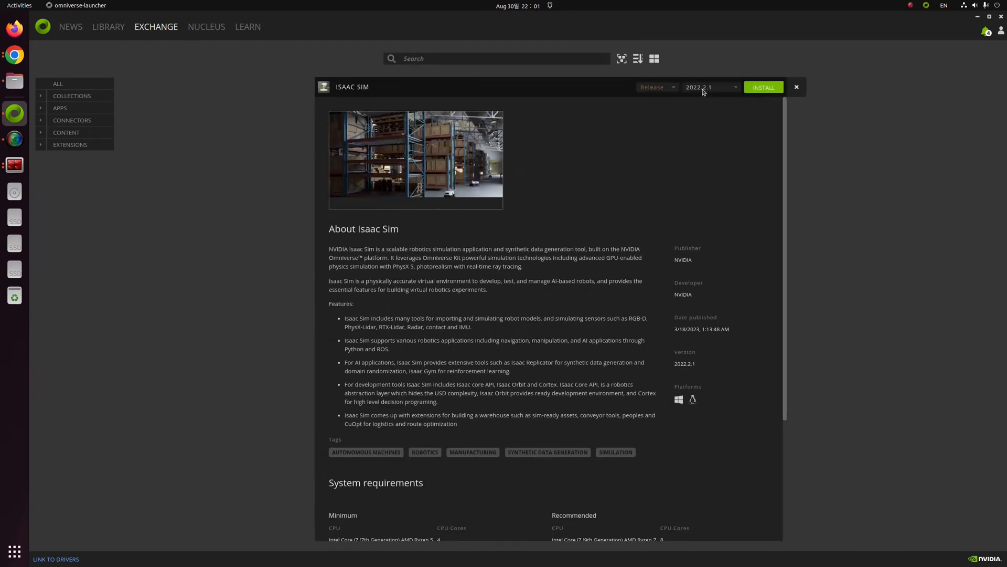
left_click(769, 90)
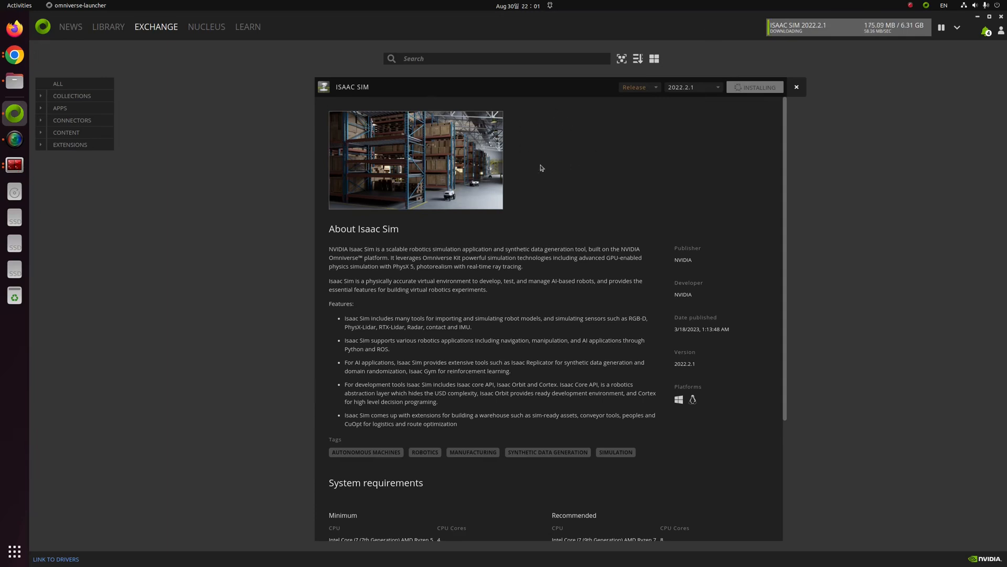
left_click(108, 27)
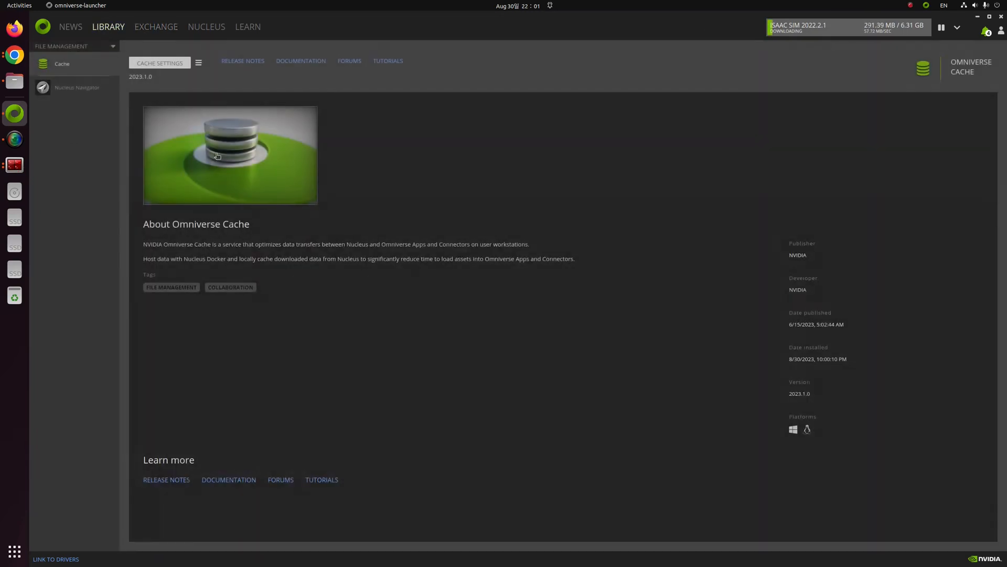
left_click(78, 89)
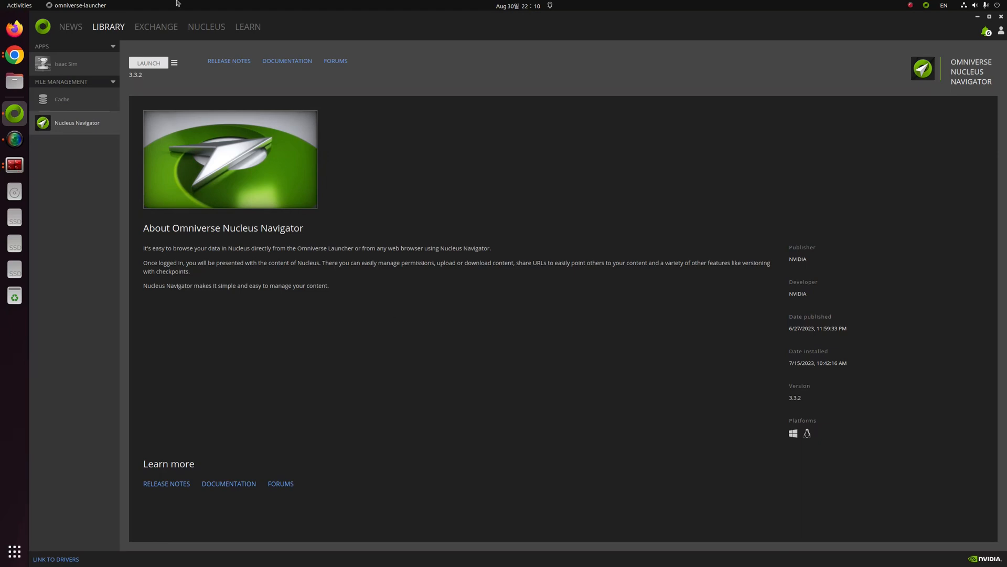
Add a Local Nucleus Service, keeping the default data path
left_click(201, 30)
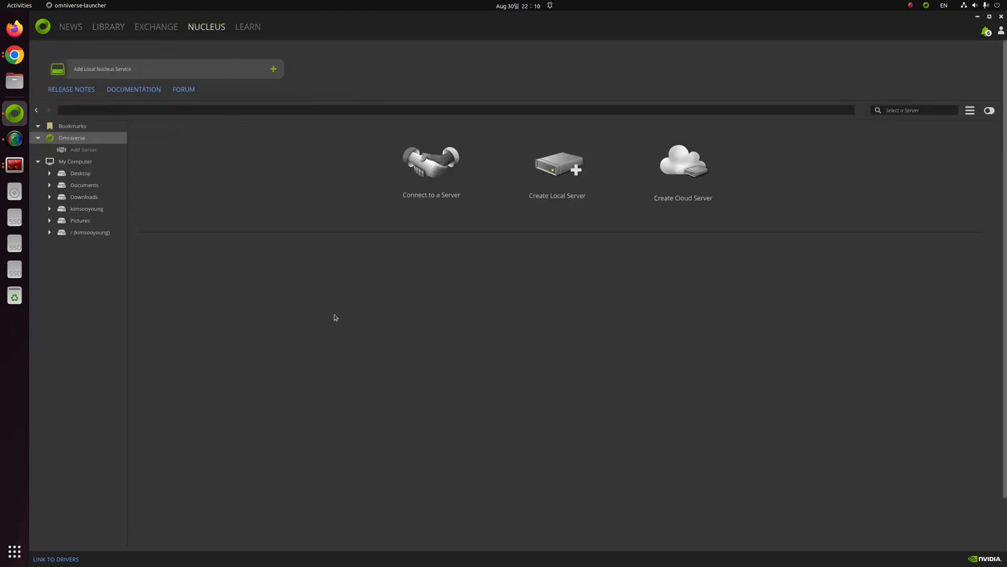
left_click(85, 74)
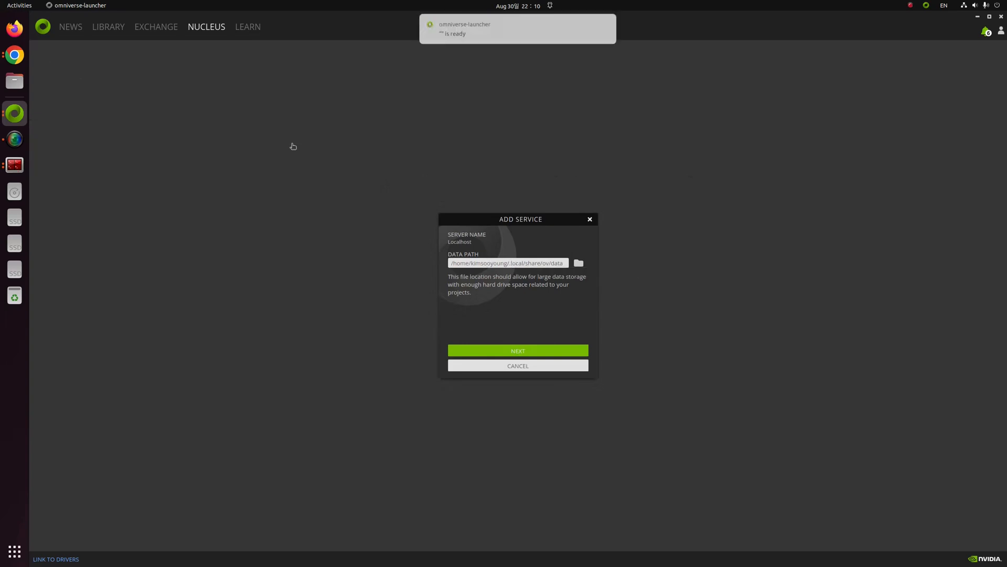
left_click(457, 34)
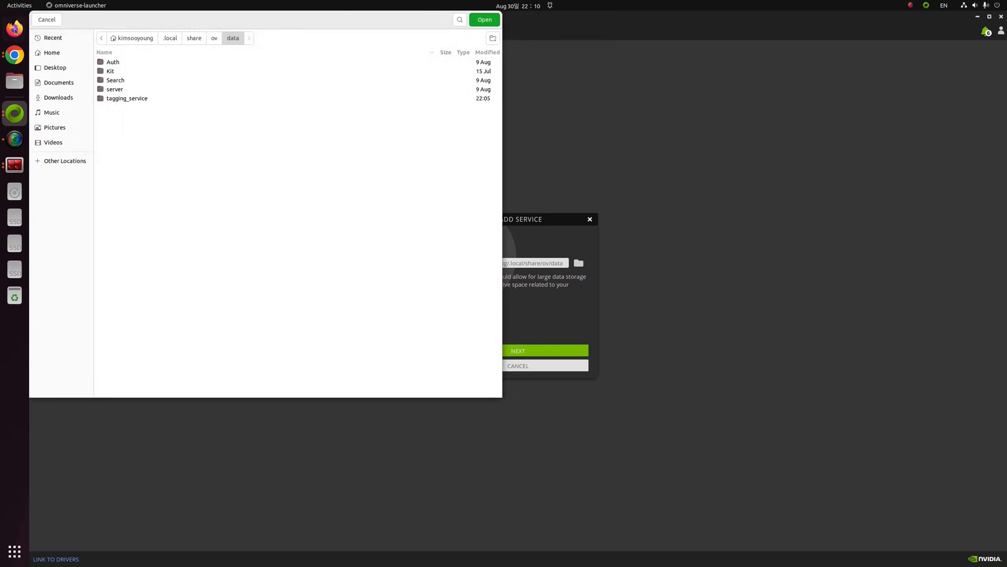
left_click(47, 20)
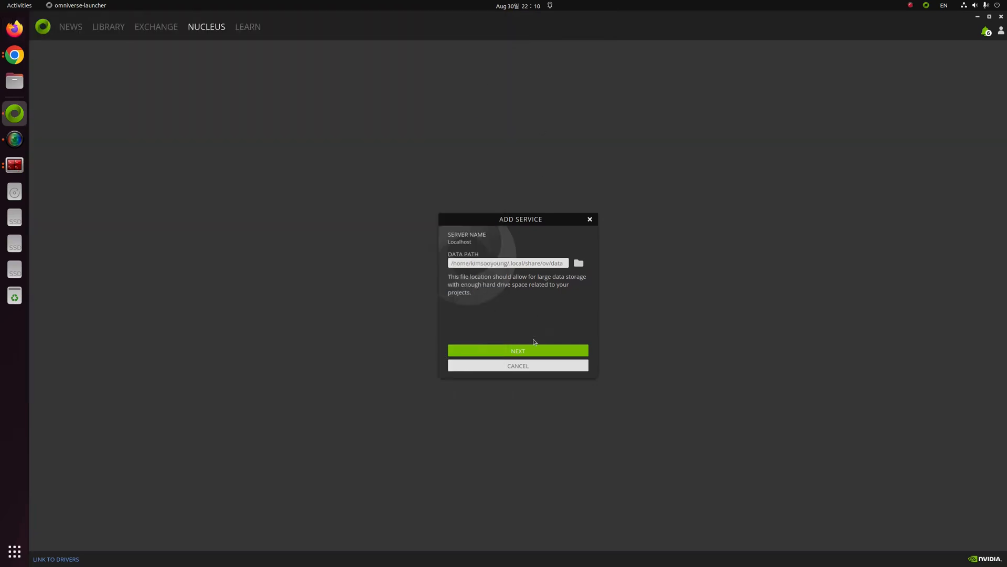
left_click(515, 351)
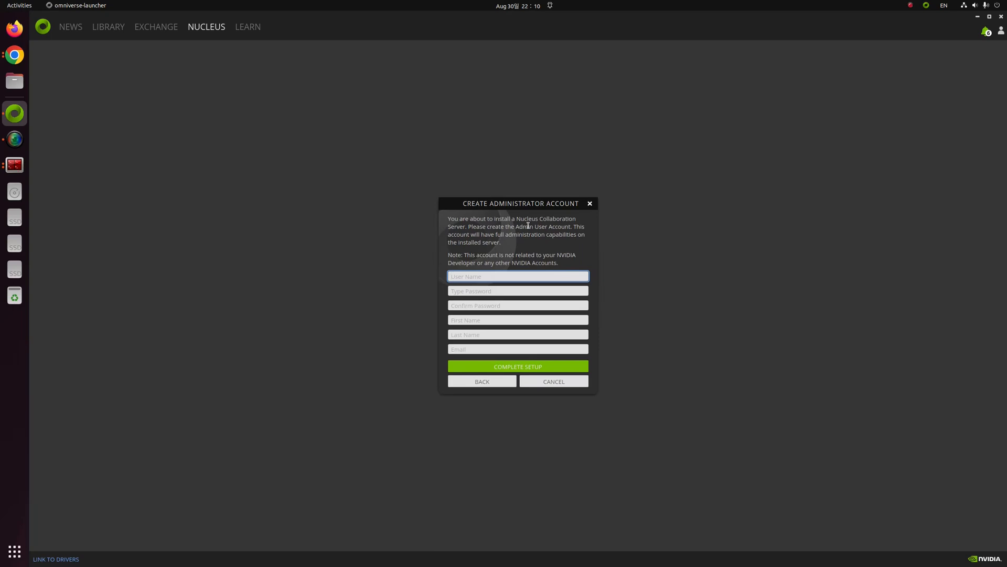
Create the administrator account with a user name and matching password, then complete the setup
type("kimsooyoung")
key("Tab")
type("•")
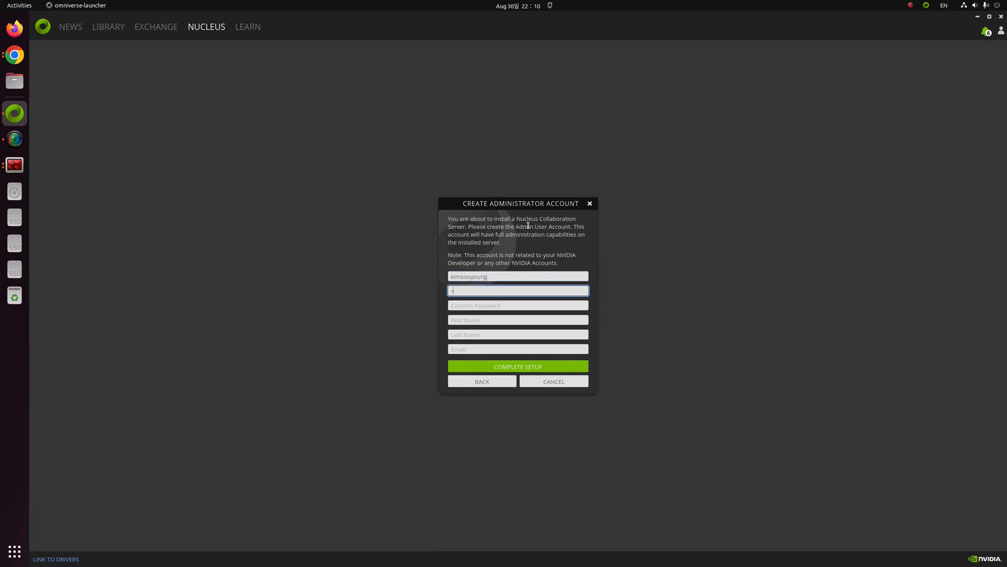
type("•••••••")
key("Tab")
type("•••••")
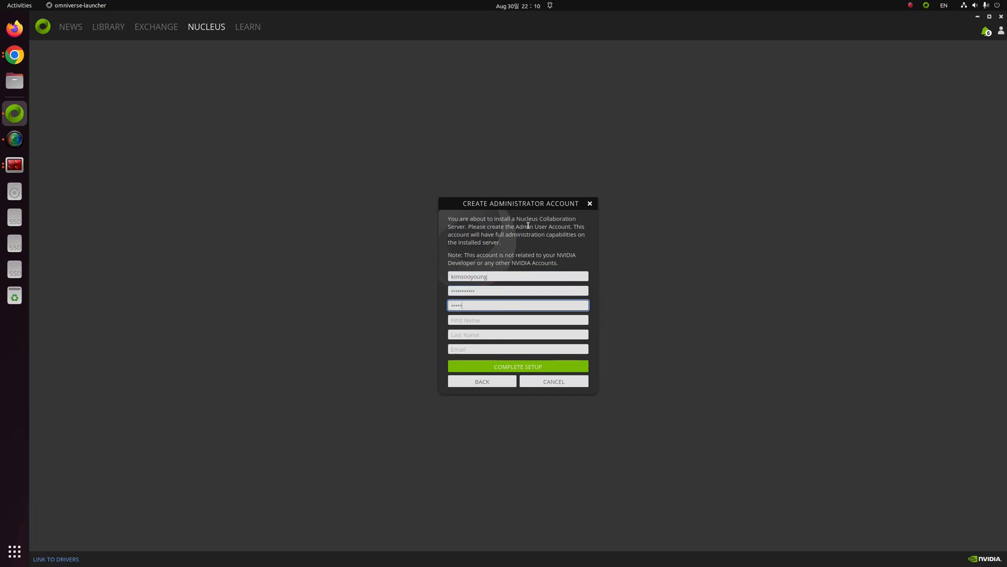
type("••••")
key("Tab")
key("Tab")
key("Tab")
key("Tab")
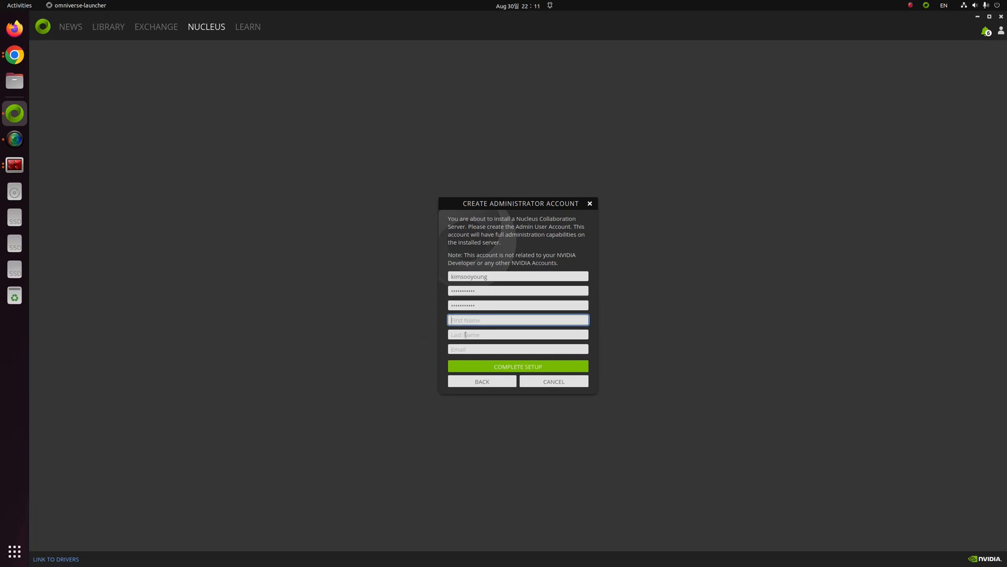
left_click(471, 323)
left_click(474, 349)
left_click(504, 366)
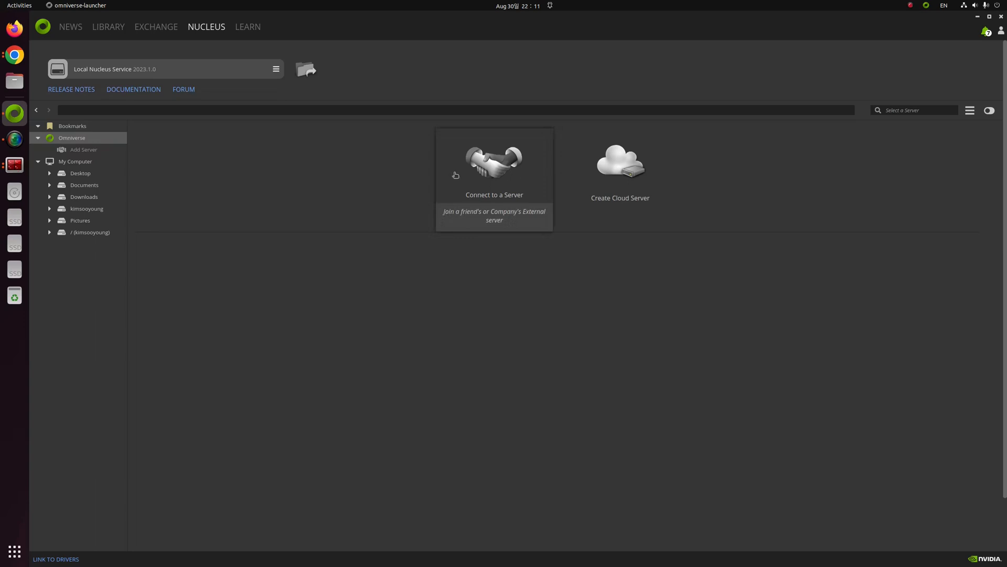
Connect to the server 'localhost', which fails to authenticate
left_click(485, 180)
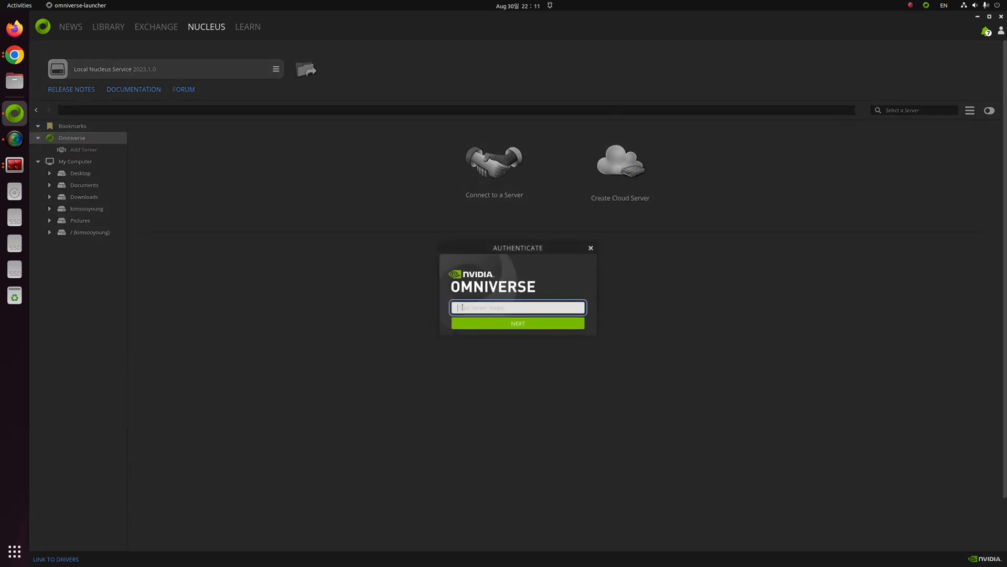
type("localhost")
key("Return")
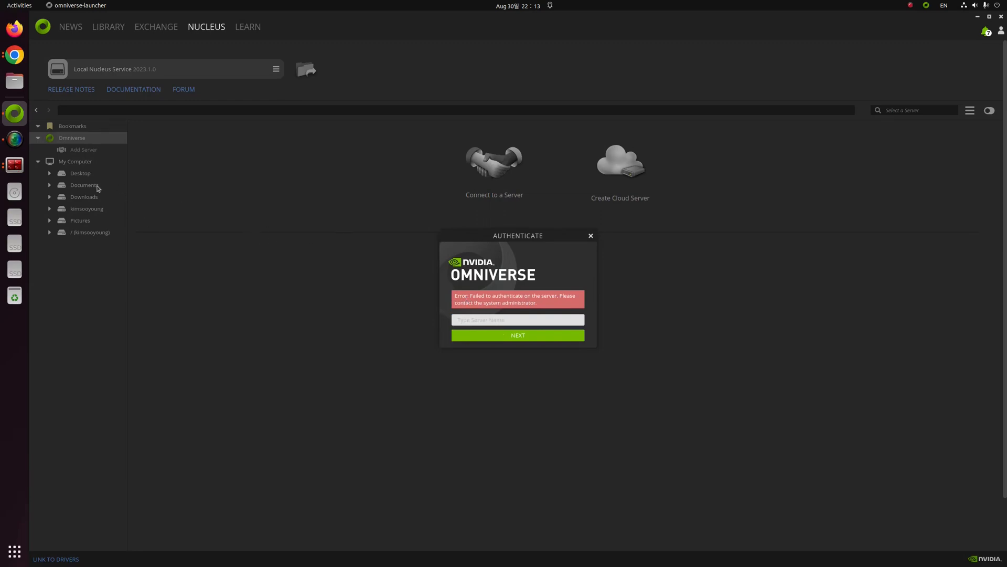
In the browser's services list, find the Tagging Service and other Nucleus services showing STOPPED
left_click(14, 55)
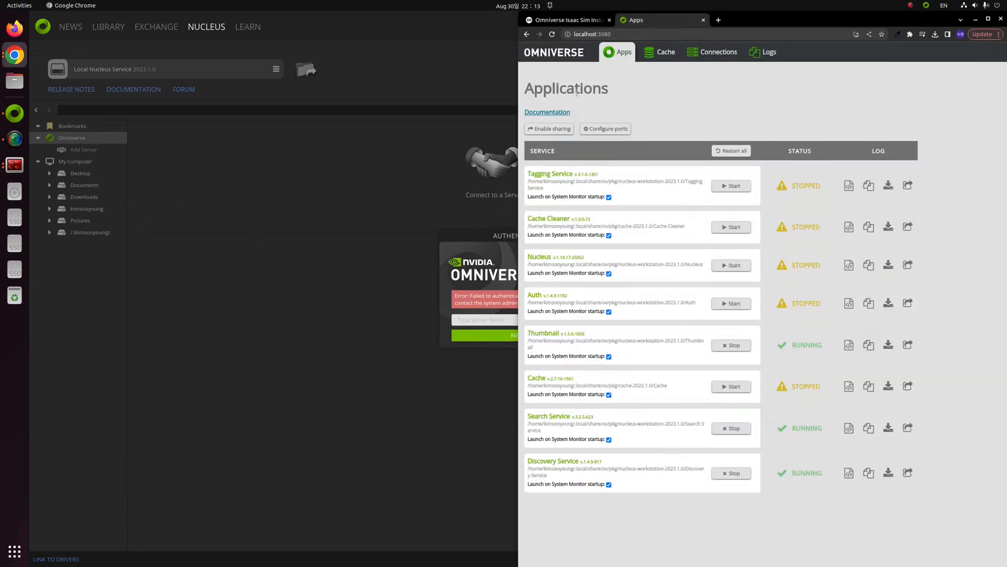
left_click(567, 20)
left_click(661, 23)
left_click(664, 58)
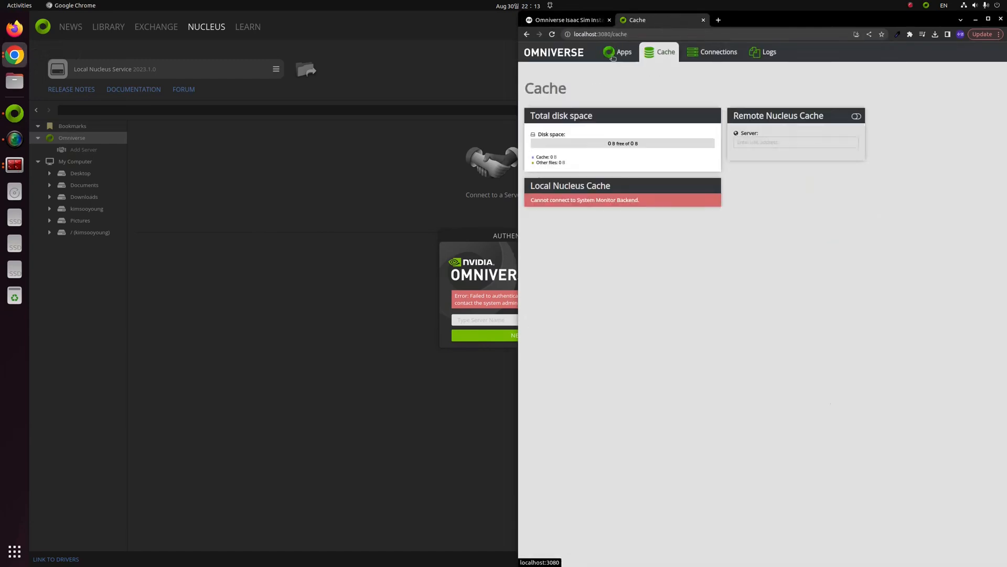
left_click(614, 57)
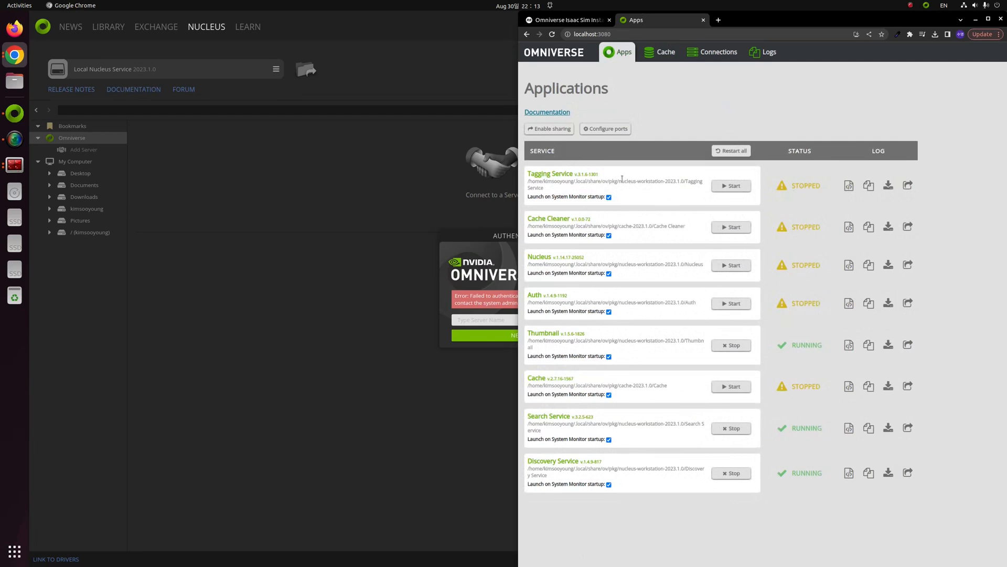
triple_click(622, 181)
triple_click(648, 182)
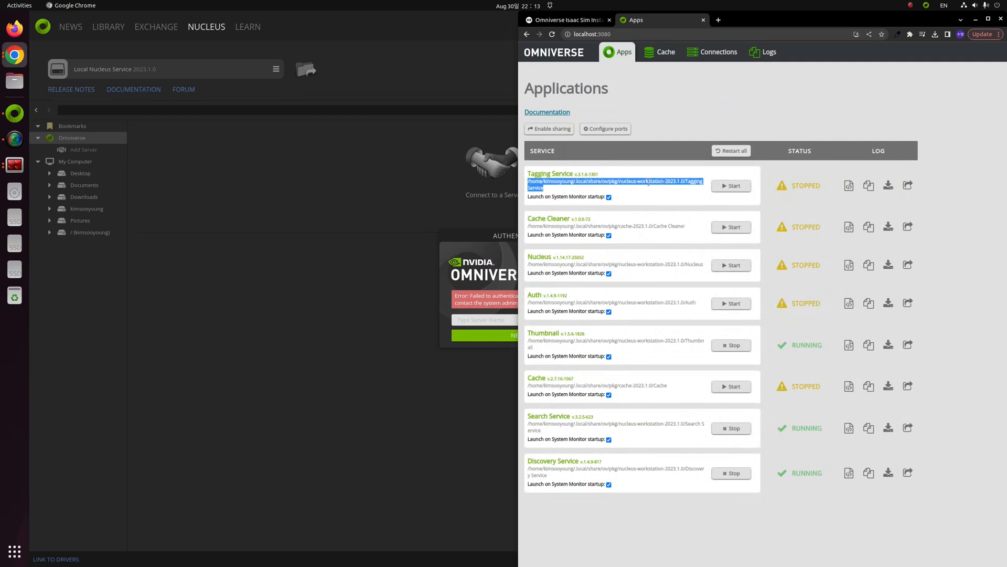
double_click(805, 186)
double_click(797, 152)
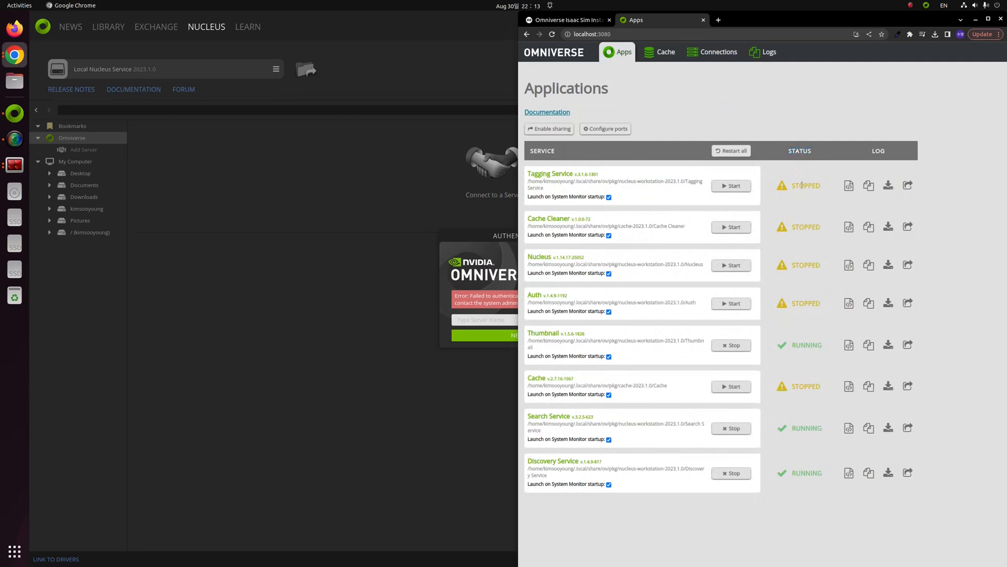
double_click(801, 185)
left_click(801, 122)
Restart all services until every one runs, then return to the launcher
left_click(730, 152)
left_click(732, 387)
left_click(732, 150)
left_click(469, 278)
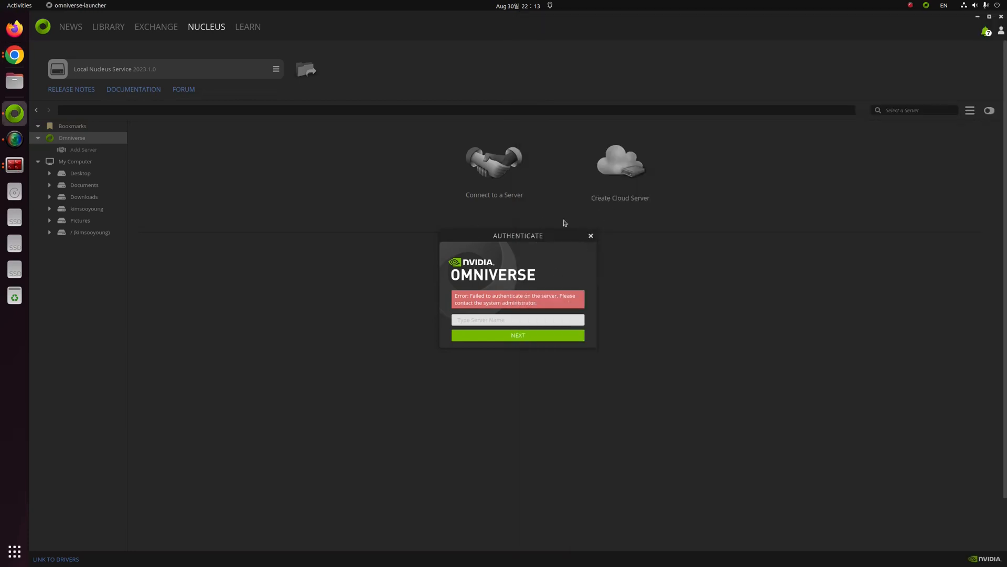
Dismiss the failed-authentication dialog and connect to 'localhost' again
left_click(591, 236)
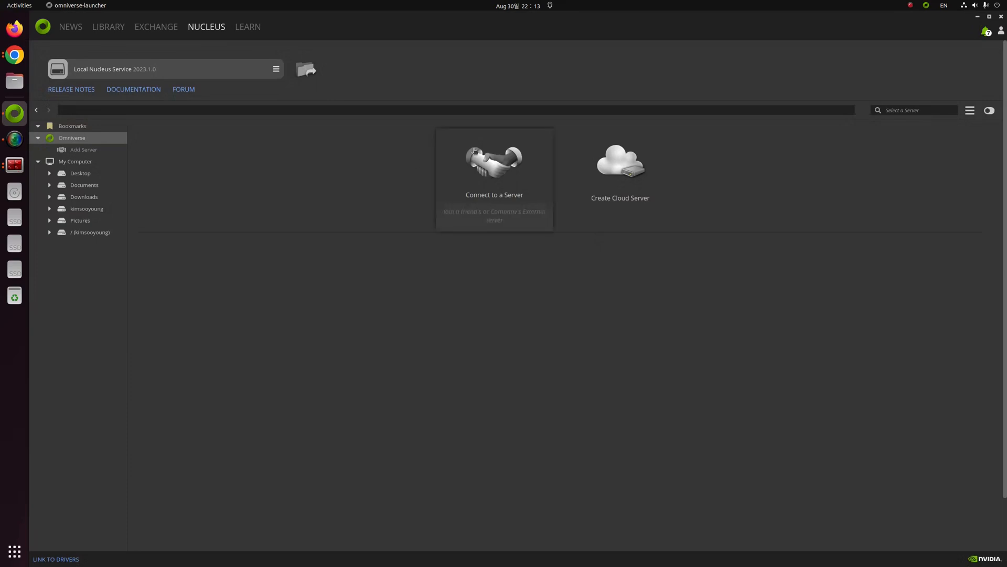
left_click(522, 175)
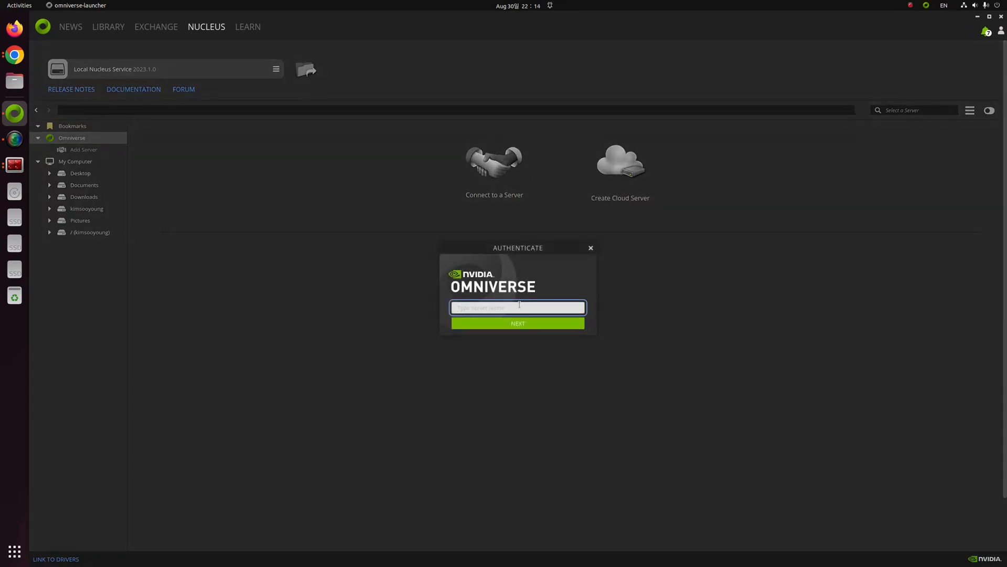
type("localhost")
key("Return")
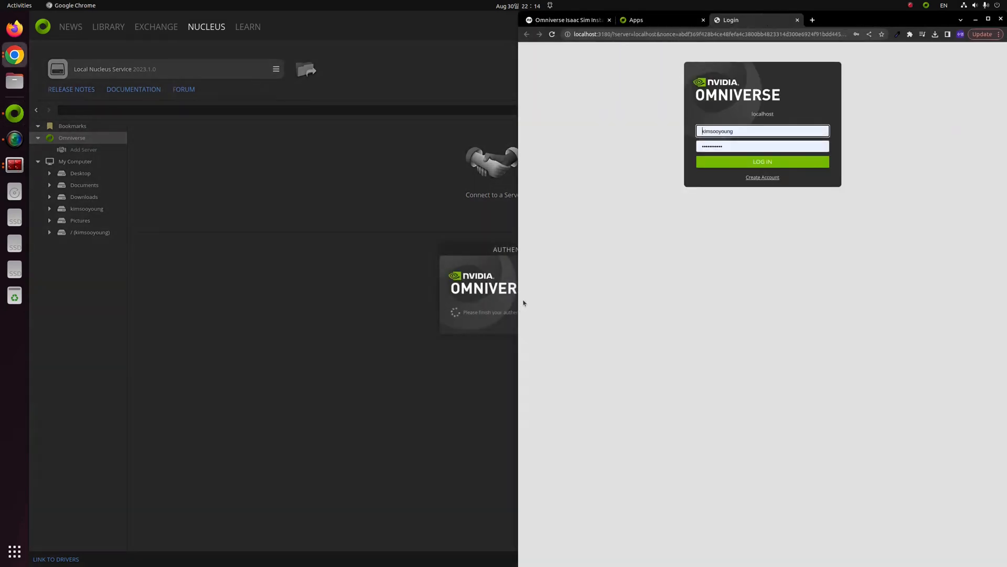
Log in on the Chrome Omniverse Login page with the autofilled administrator credentials
left_click(703, 266)
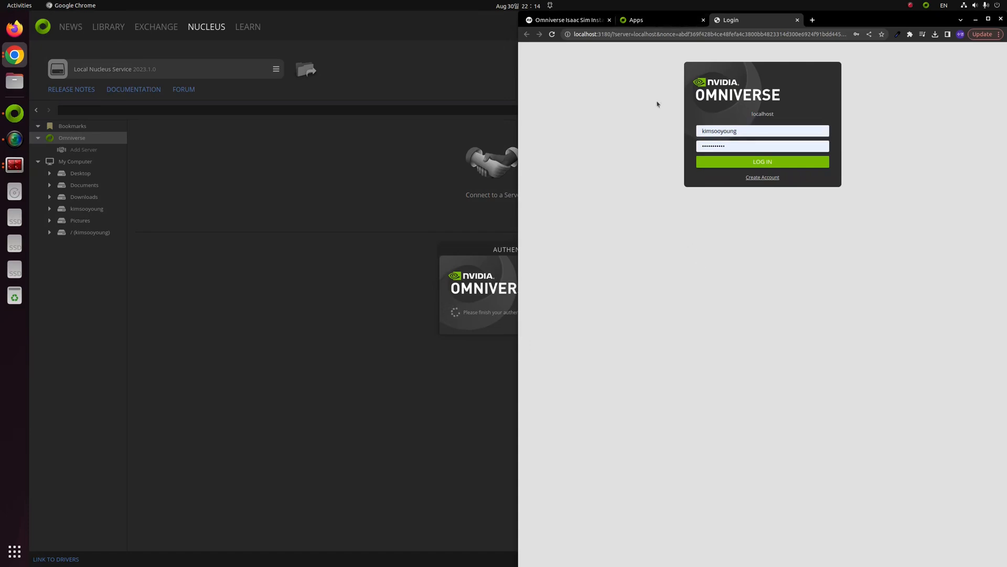
double_click(715, 131)
key("Tab")
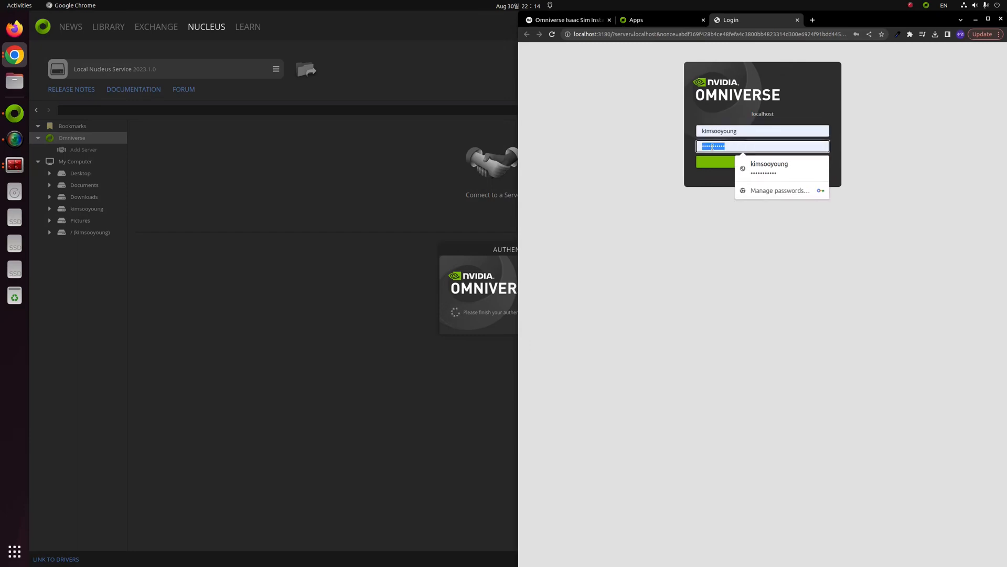
left_click(618, 168)
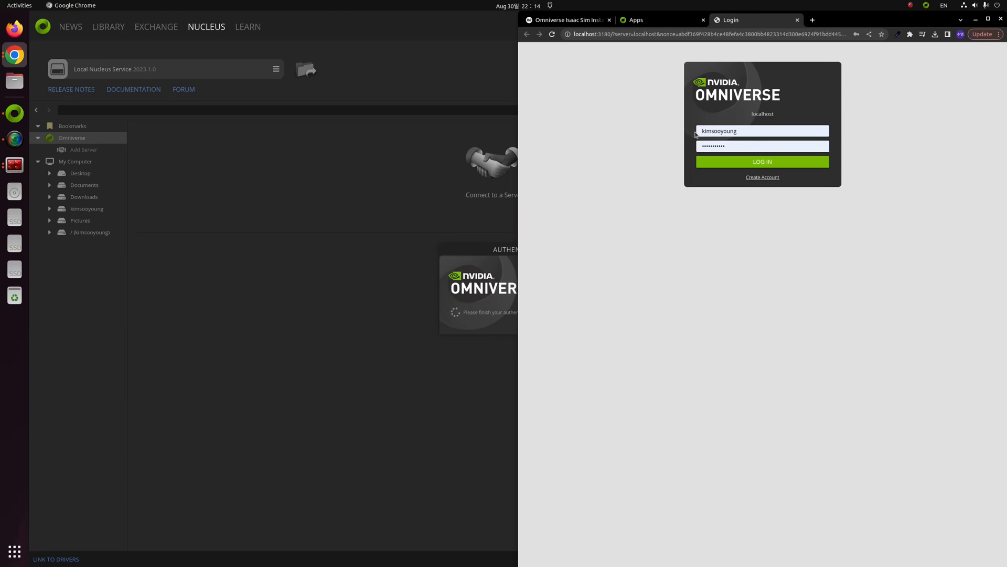
left_click(726, 167)
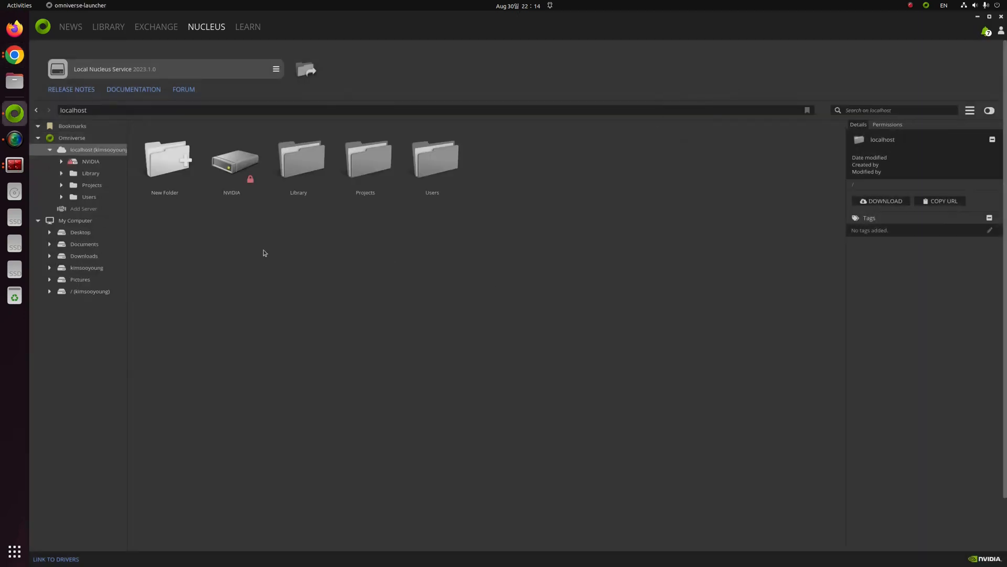
Browse the localhost NVIDIA folder and its Environments subfolder, then return to the server root
left_click(92, 163)
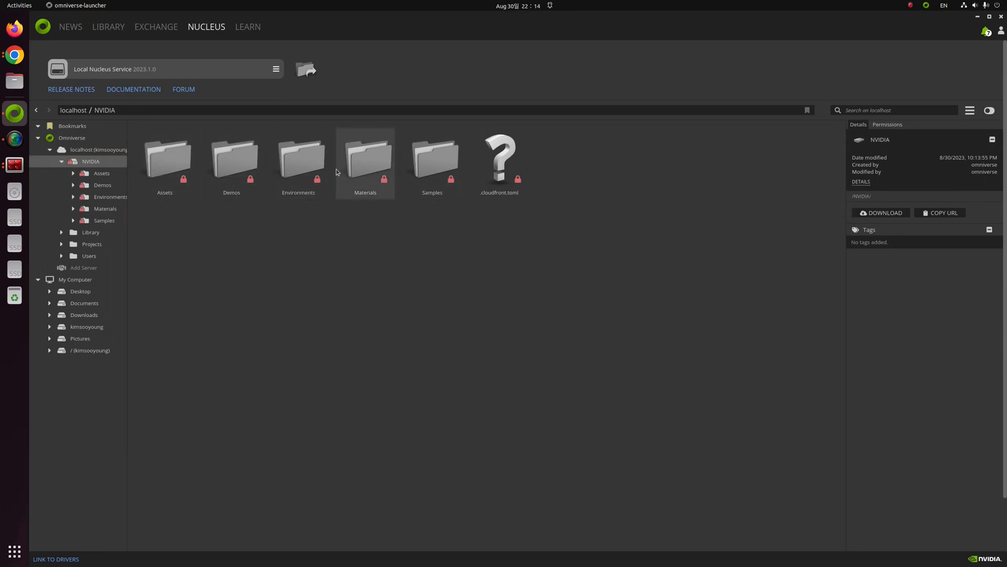
double_click(299, 160)
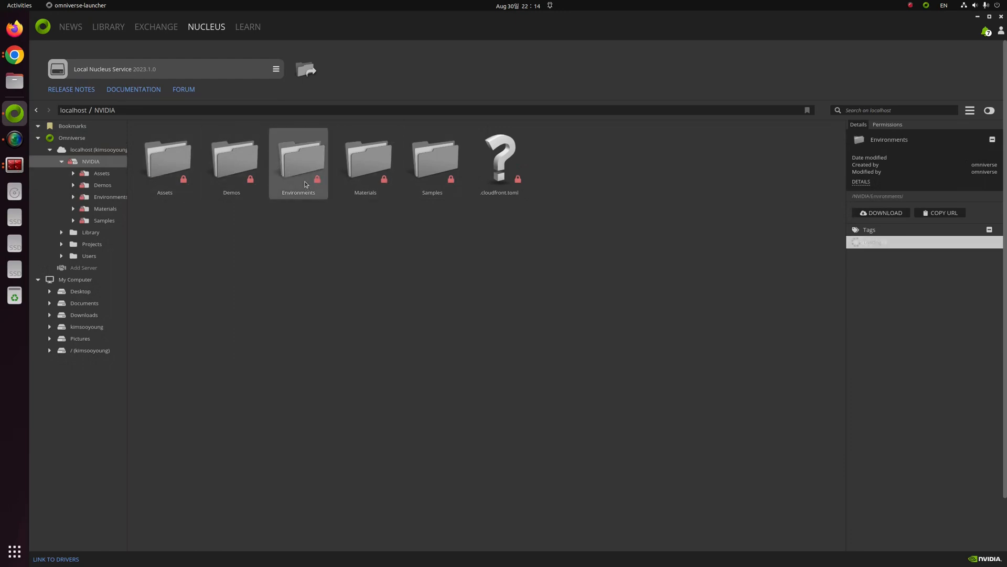
left_click(91, 152)
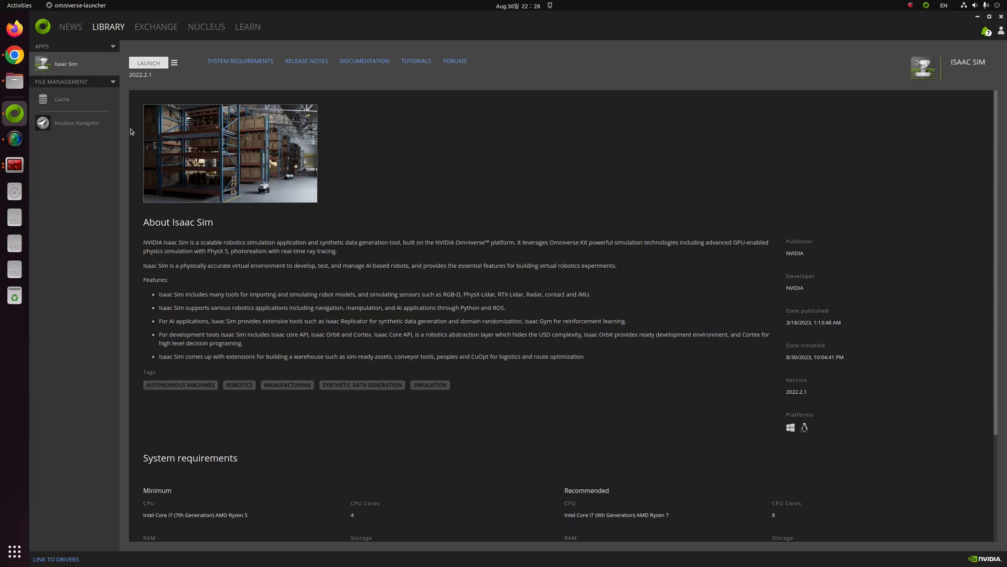
left_click(12, 166)
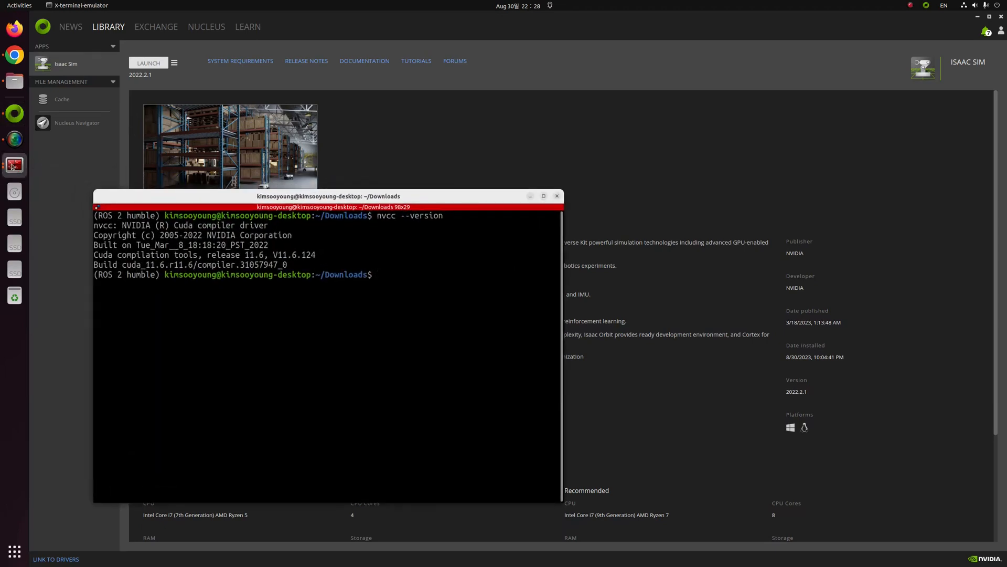
left_click_drag(295, 195, 322, 177)
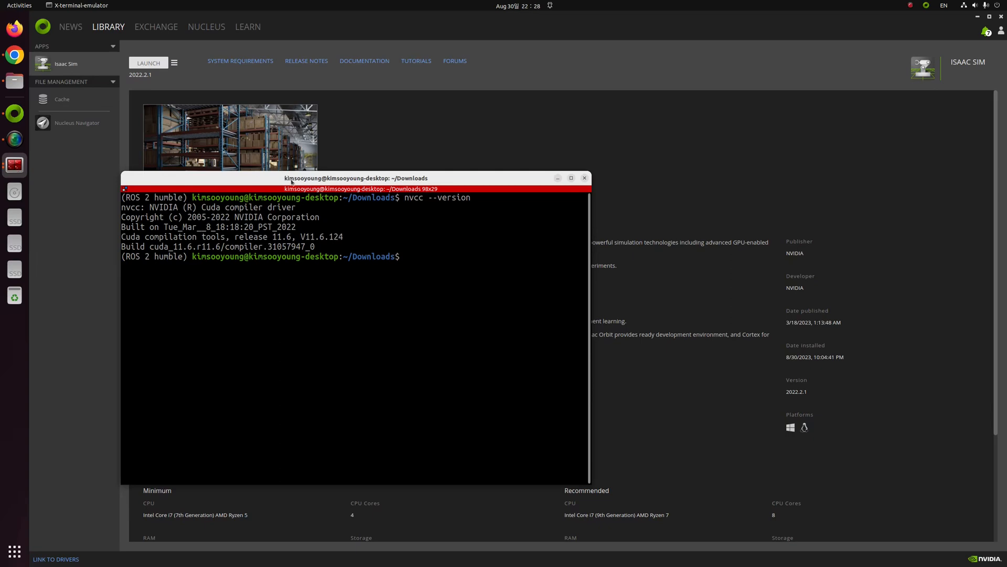
left_click_drag(293, 182, 309, 174)
double_click(424, 192)
left_click(424, 192)
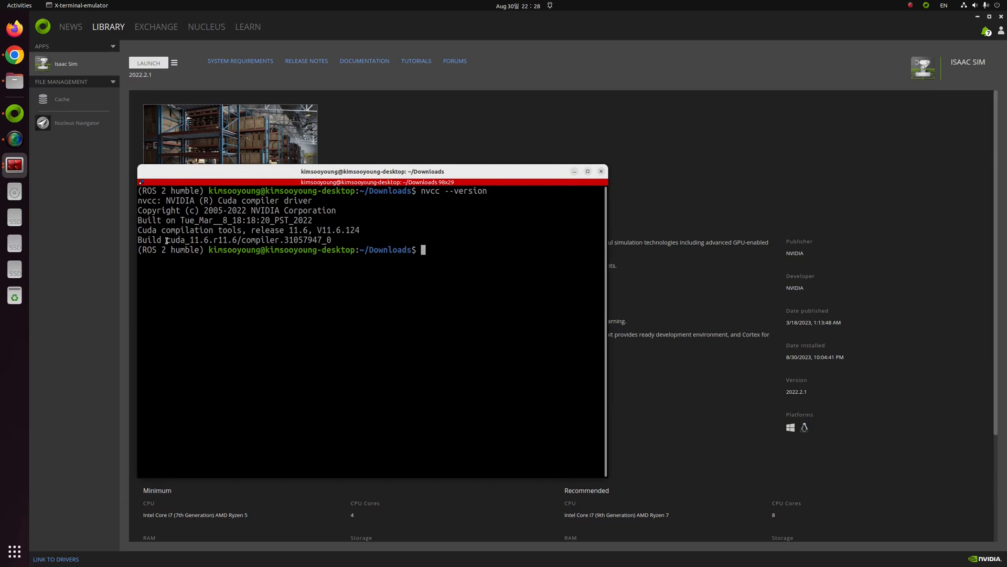
left_click_drag(166, 240, 207, 240)
left_click(206, 240)
left_click(574, 171)
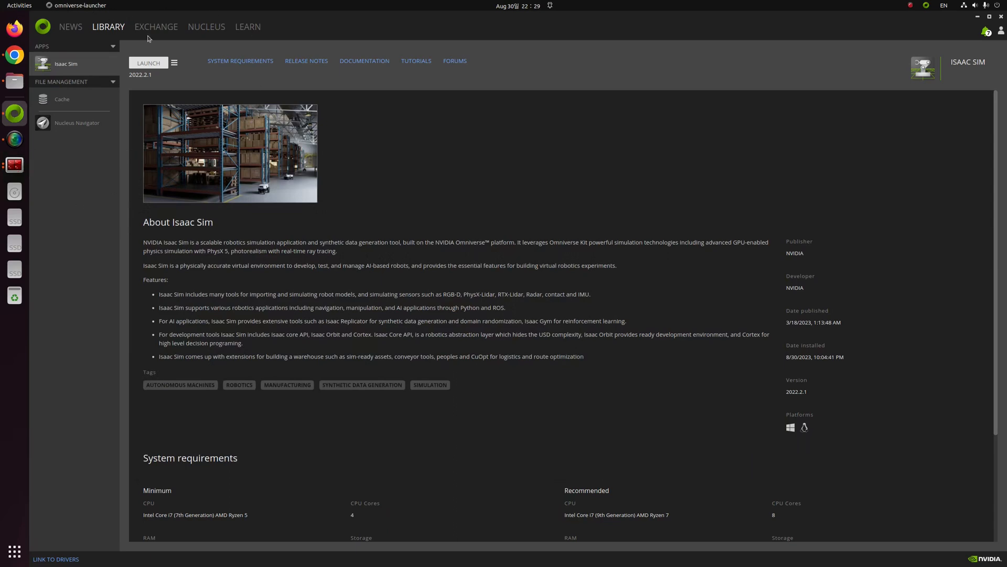
Launch Isaac Sim with the omni.isaac.ros2_bridge-humble ROS bridge extension and start it
left_click(156, 65)
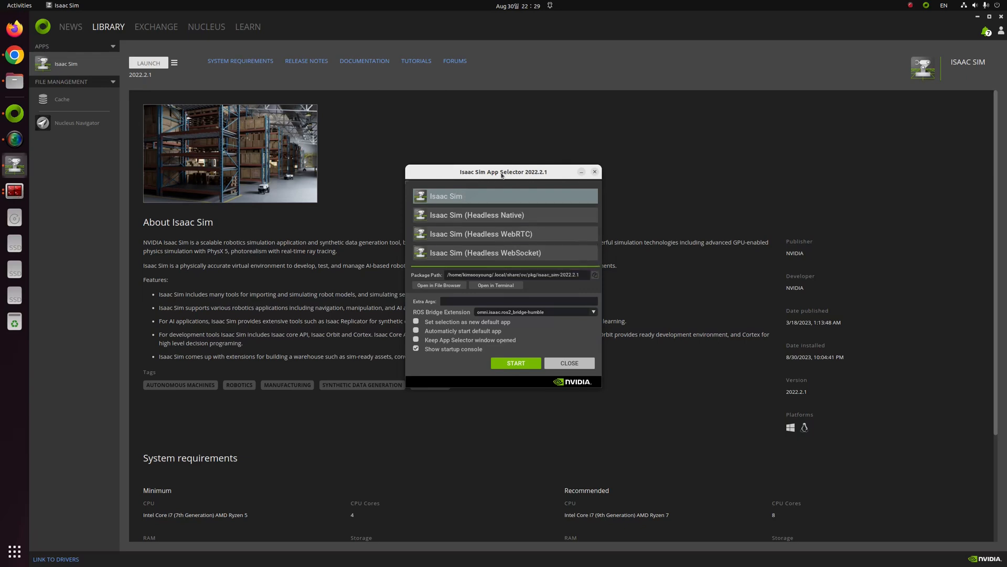
left_click_drag(502, 175, 504, 178)
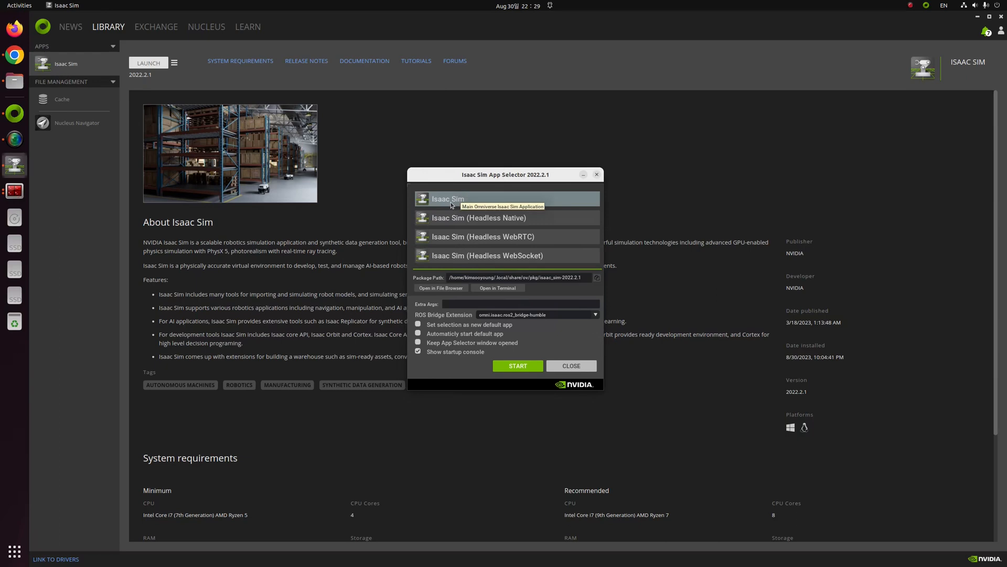
left_click(520, 316)
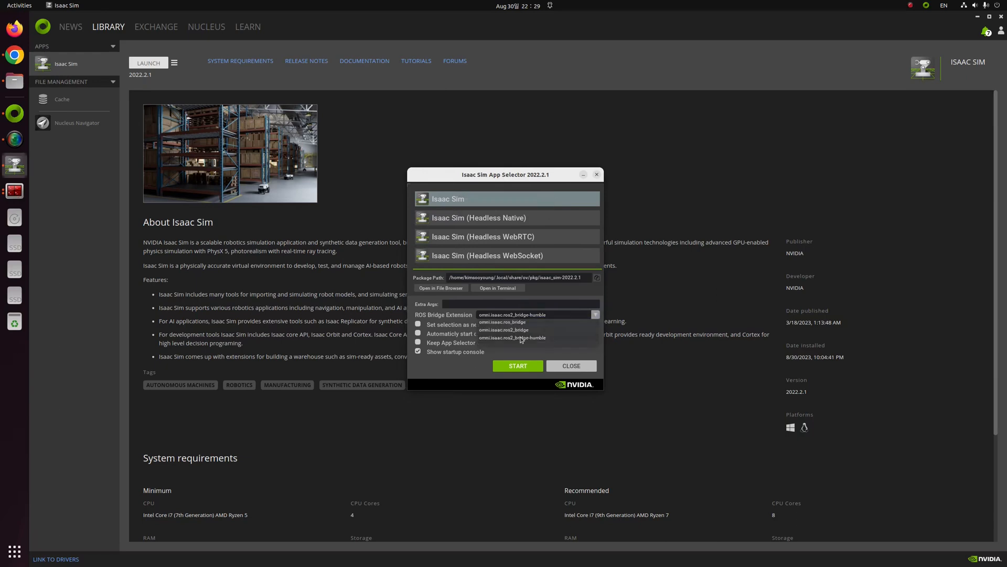
left_click(521, 338)
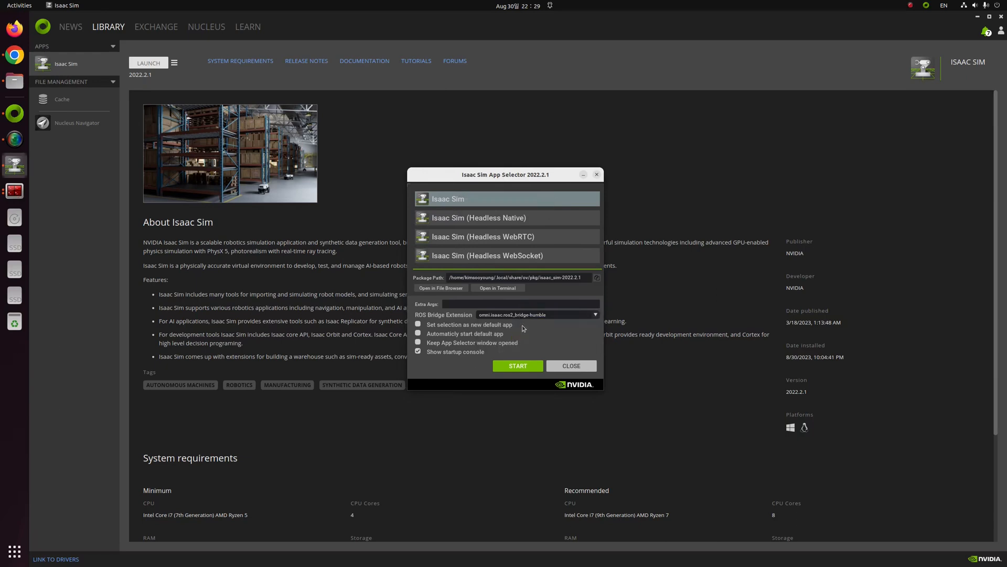
left_click(529, 316)
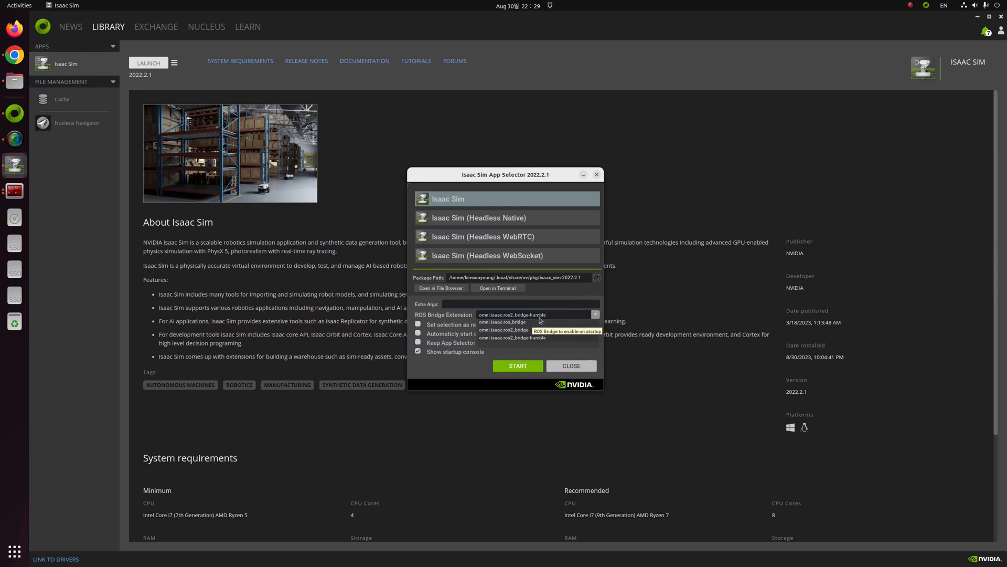
left_click(523, 317)
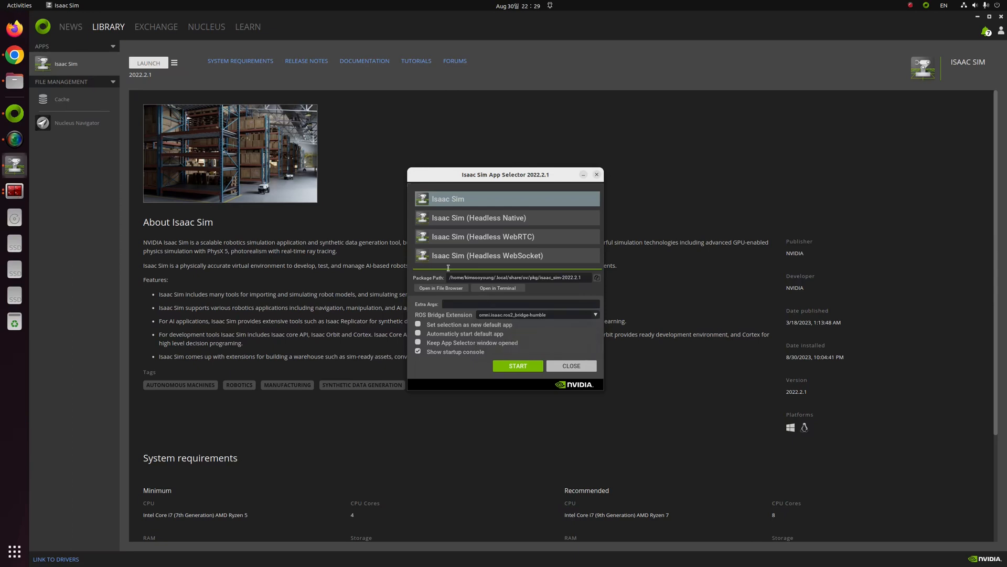
left_click(512, 367)
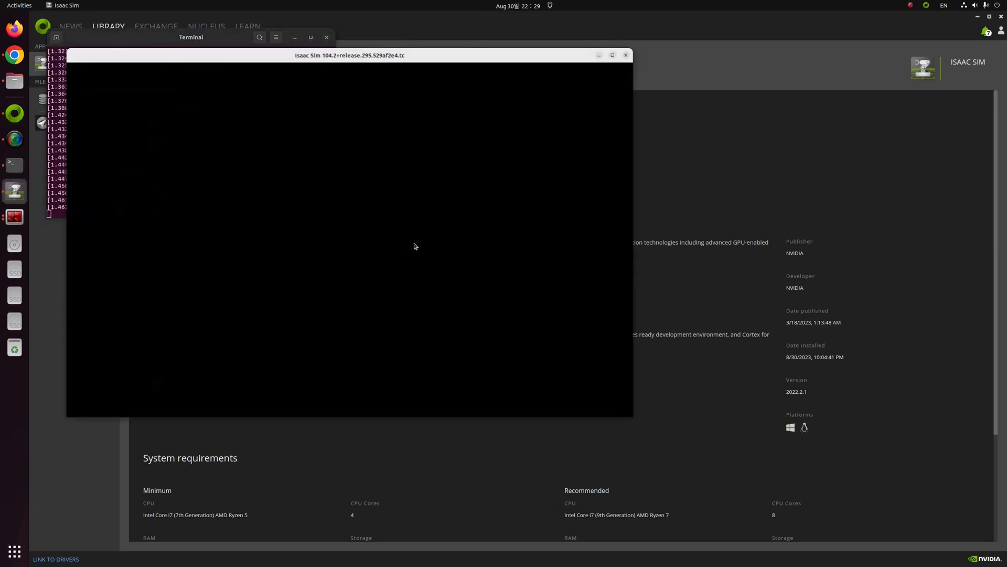
Move the Isaac Sim window aside and bring the startup log forward to watch loading finish
left_click_drag(276, 52, 521, 92)
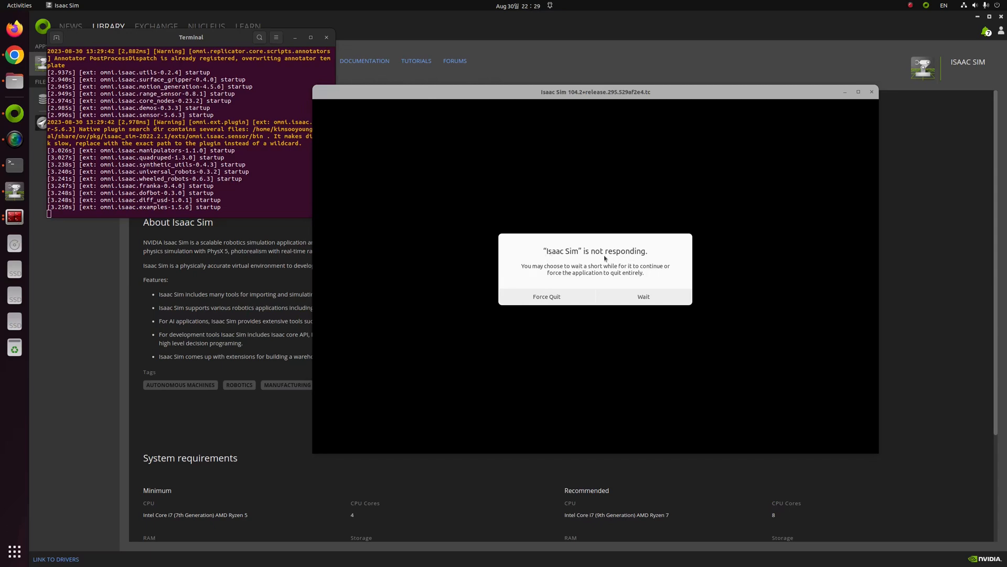
left_click(244, 181)
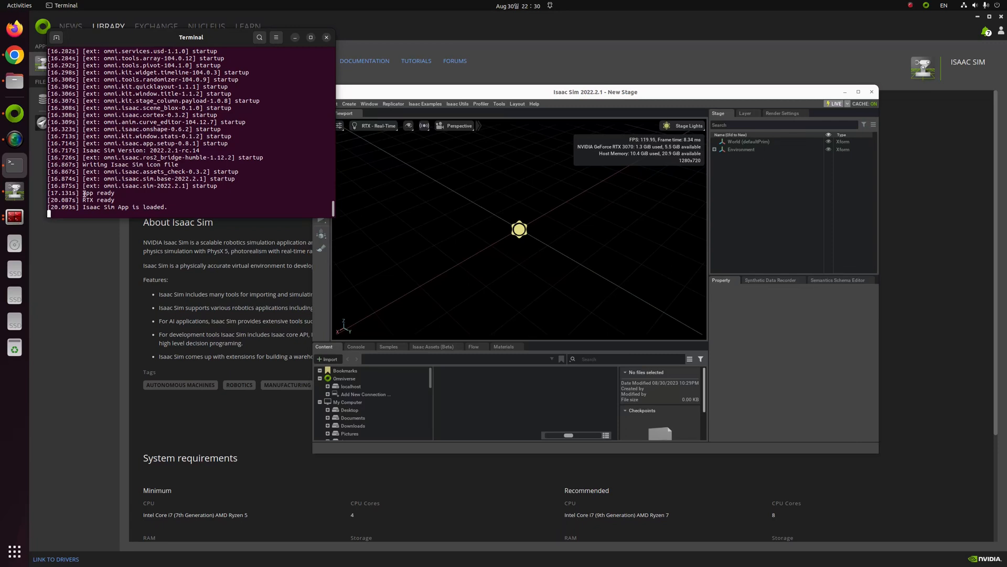
Highlight the 'app ready' line in Isaac Sim's startup log
left_click_drag(84, 193, 115, 193)
Highlight the cuda_11.6 build string in the nvcc terminal, then return Isaac Sim's empty stage to front
left_click(155, 156)
left_click(11, 216)
left_click_drag(340, 174, 387, 121)
double_click(219, 190)
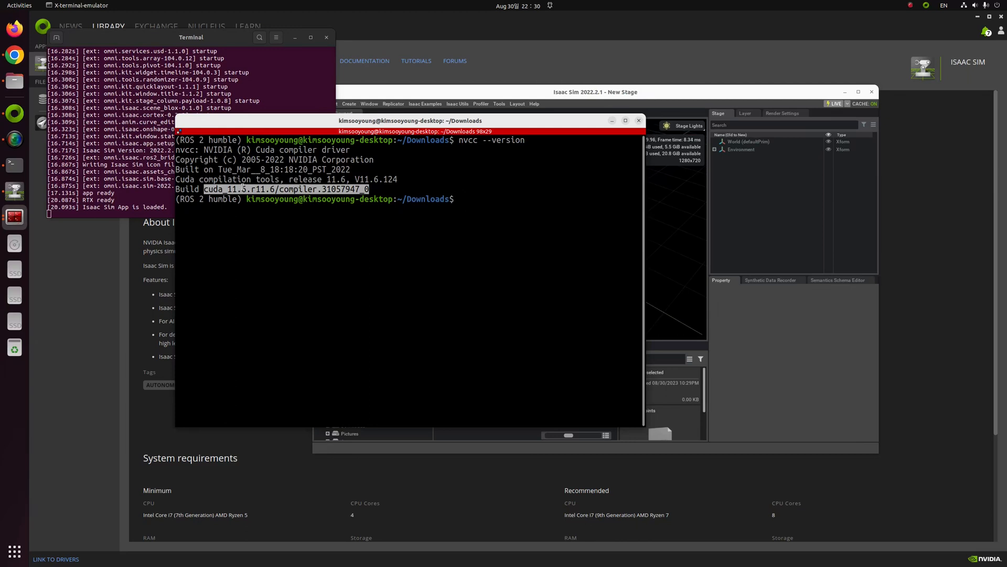
left_click_drag(278, 119, 167, 220)
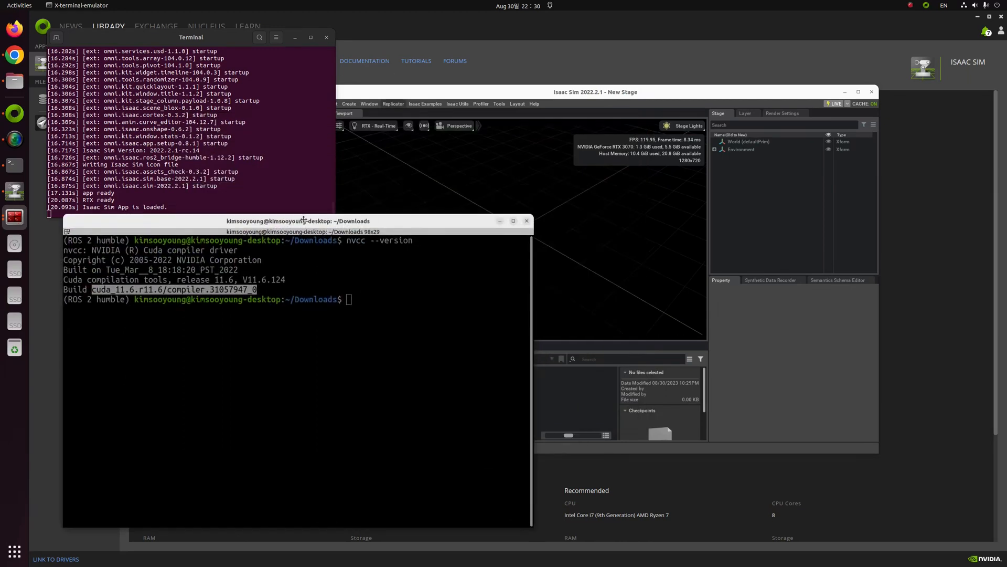
left_click(519, 179)
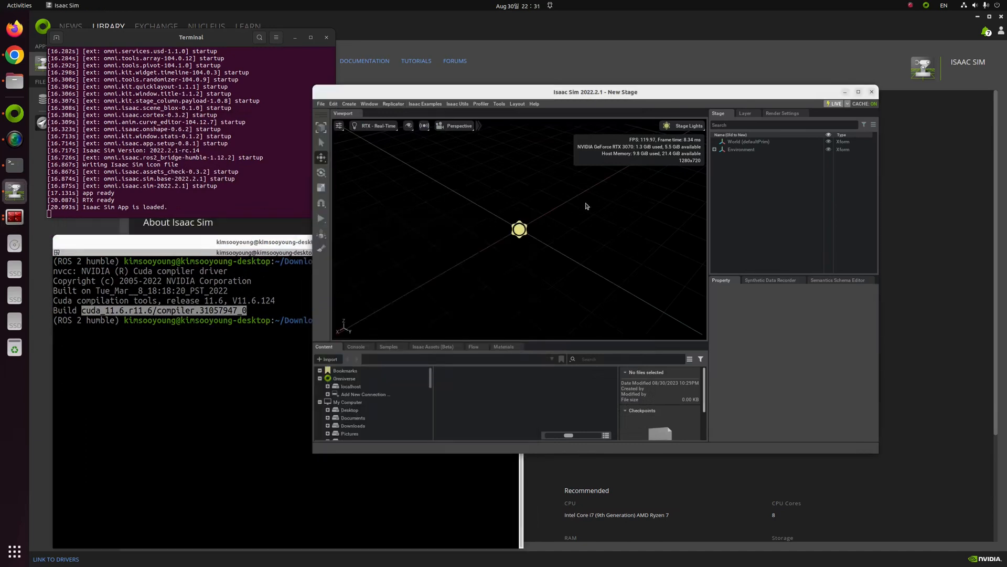